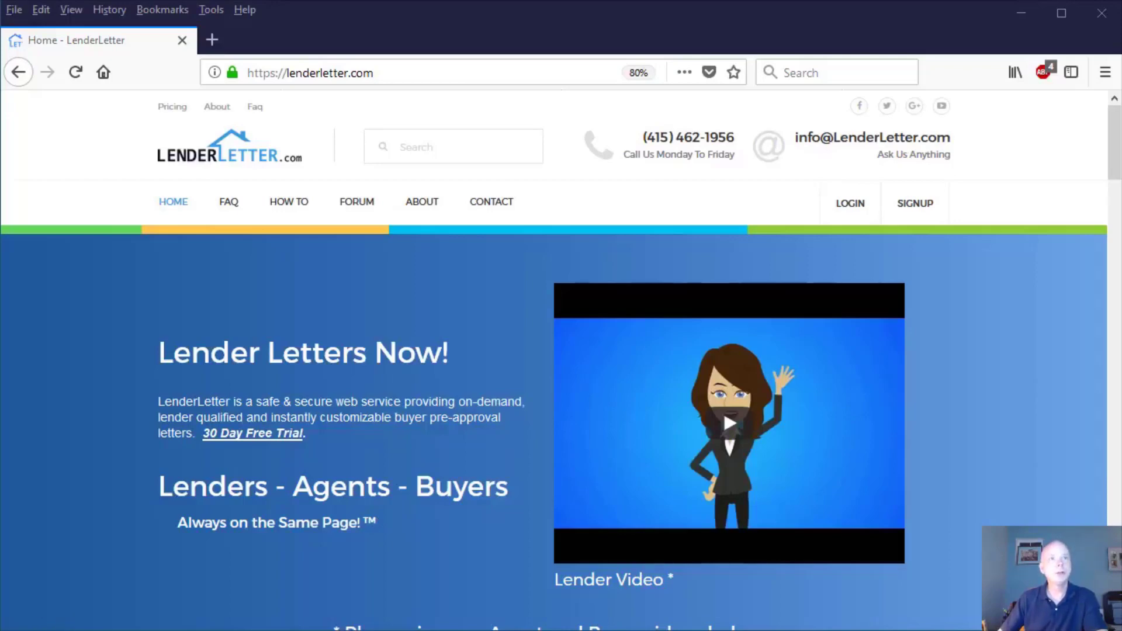
Step: Switch to Word and read through the sample pre-approval letter from the letterhead to the signature
left_click_drag(0, 389, 672, 7)
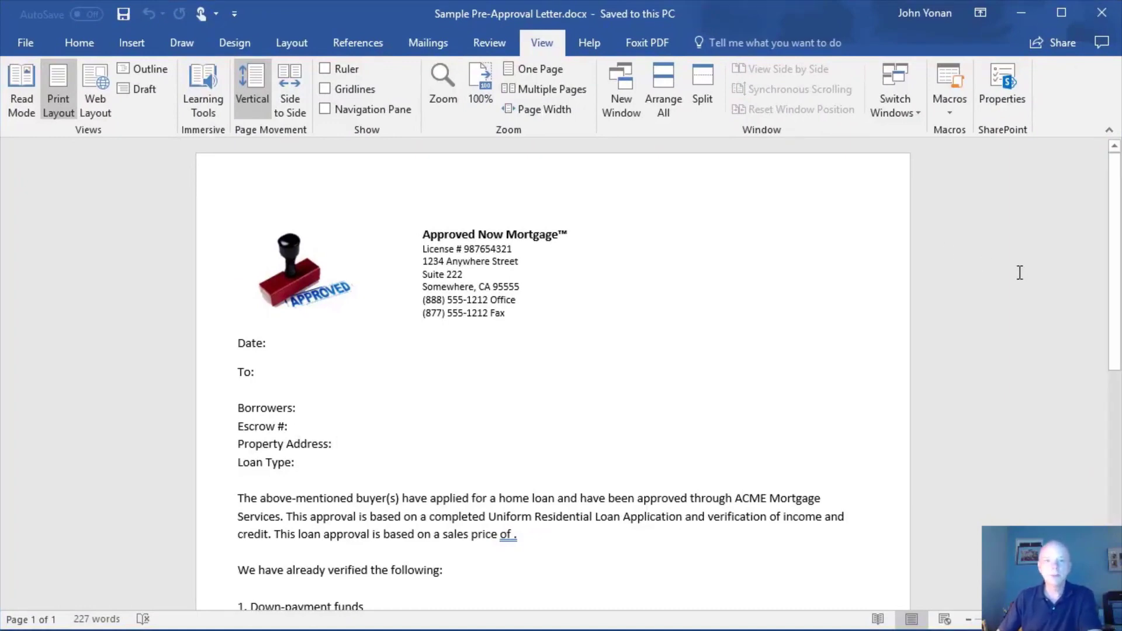
scroll(1020, 272, "down", 2)
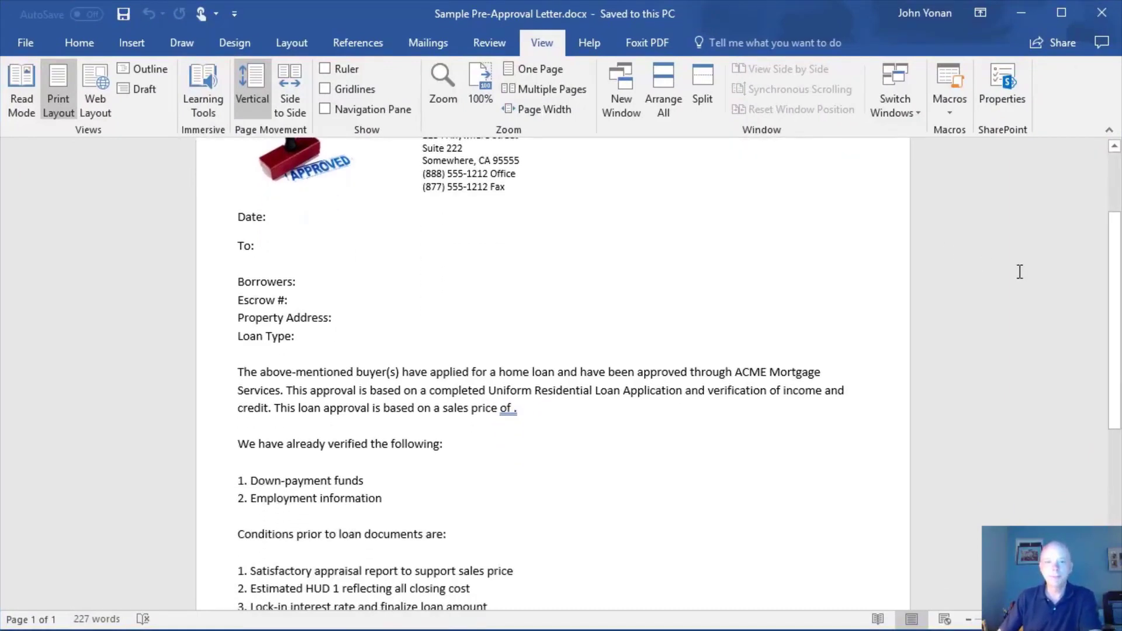
scroll(1020, 273, "down", 6)
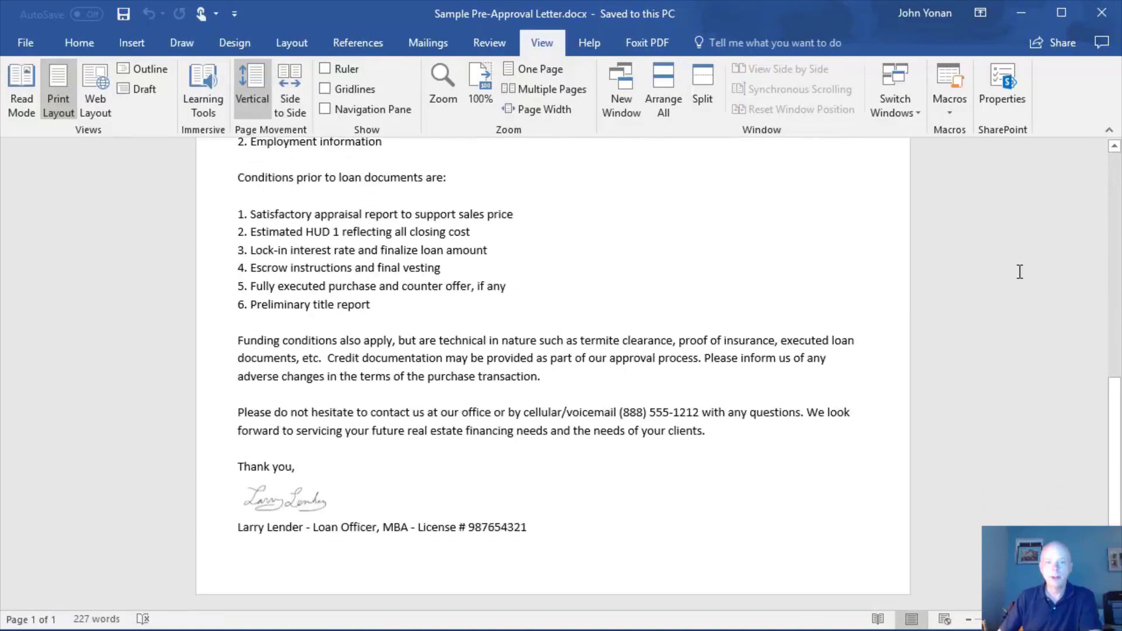
scroll(1020, 273, "up", 7)
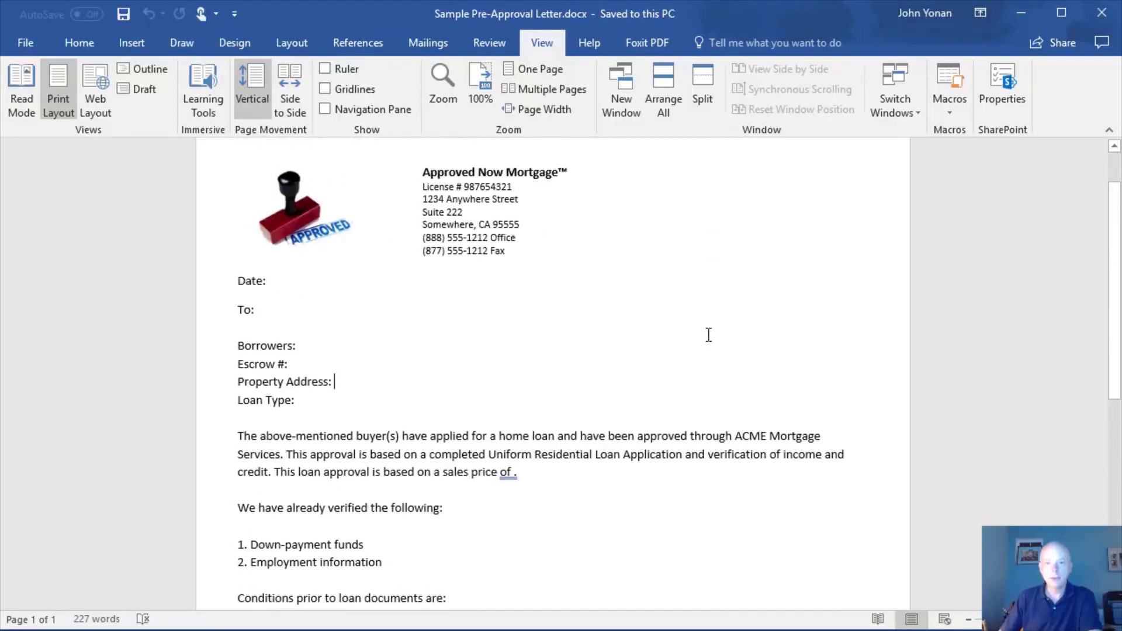
Step: Examine the letter's blank fields: To, Borrowers, Escrow #, Property Address, Loan Type and sales price
left_click(275, 310)
left_click(328, 348)
left_click(301, 366)
left_click(348, 382)
left_click(305, 401)
left_click(515, 472)
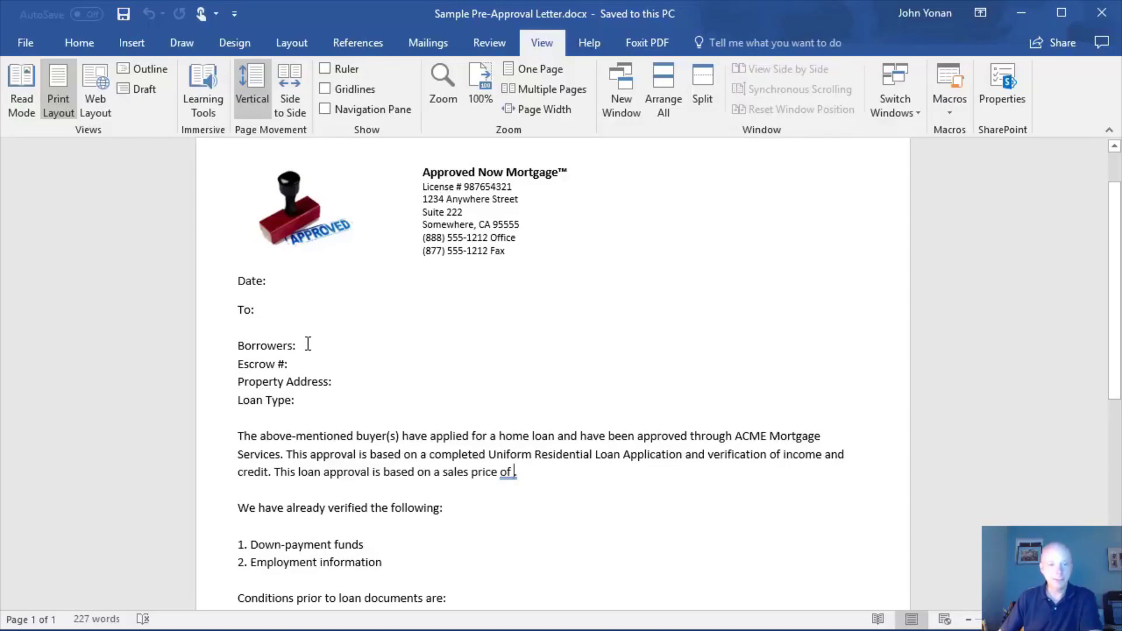
left_click(300, 365)
left_click(352, 380)
left_click(313, 400)
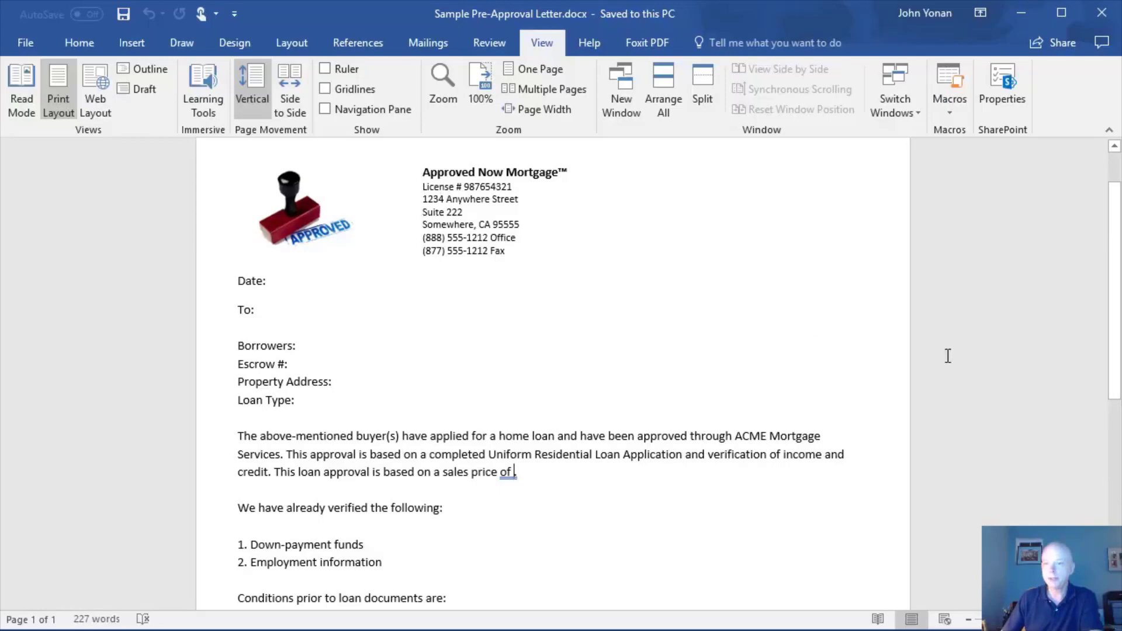
Step: Copy the entire content of the sample pre-approval letter and switch back to the LenderLetter website in Firefox
scroll(541, 346, "up", 1)
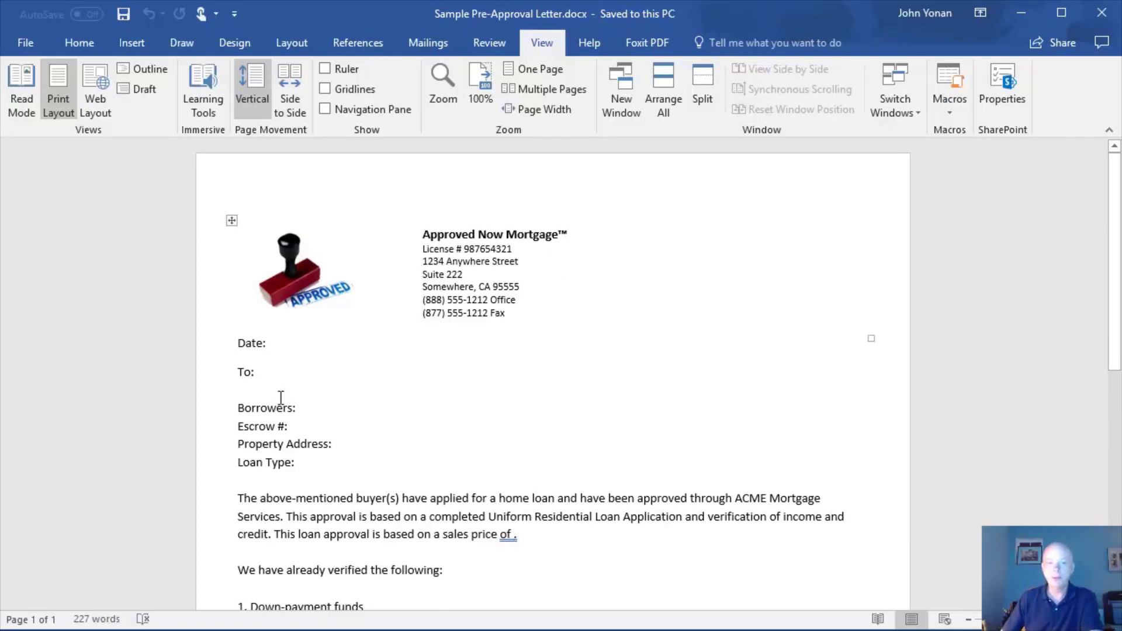
left_click_drag(257, 406, 268, 406)
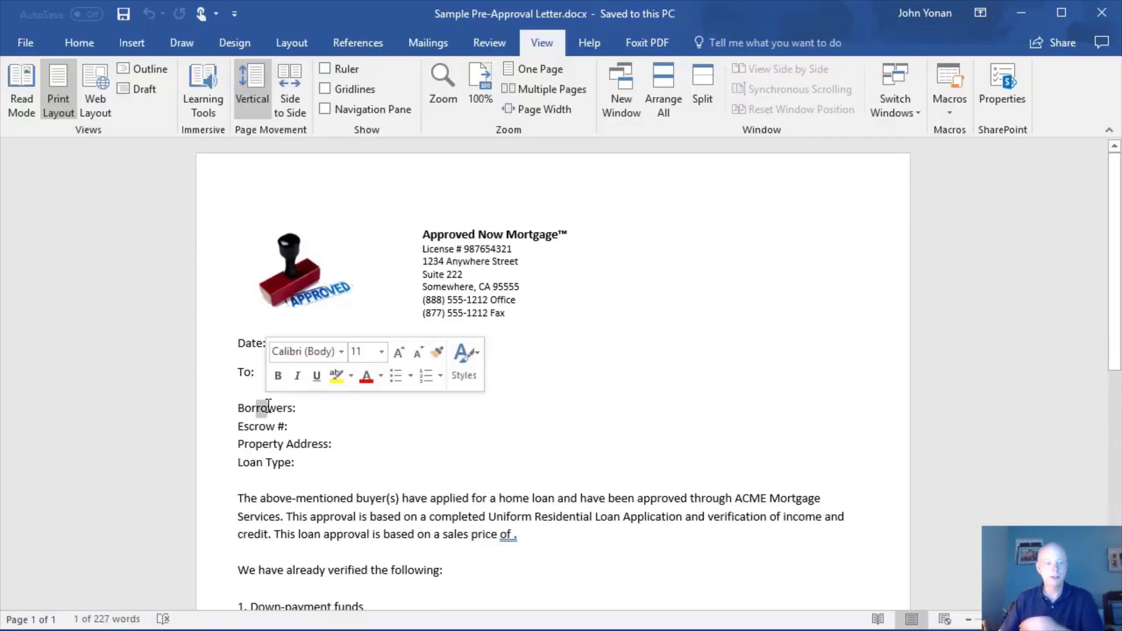
key("ctrl+a")
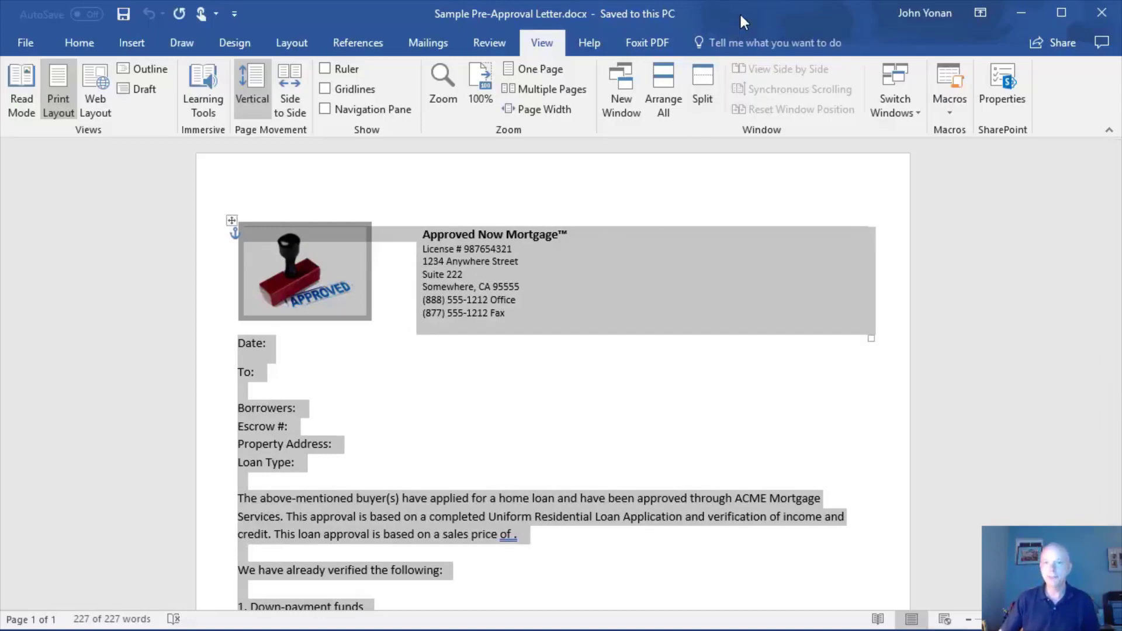
left_click_drag(738, 12, 0, 7)
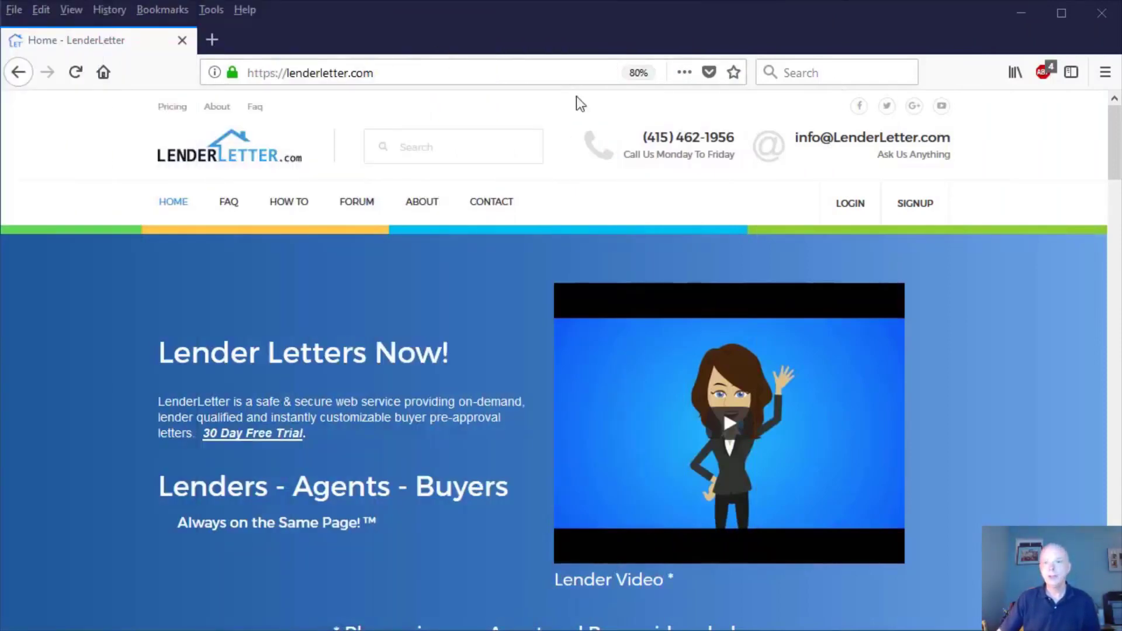
Step: Log in to the lender account with the account e-mail and password, and dismiss the login notification
left_click(848, 205)
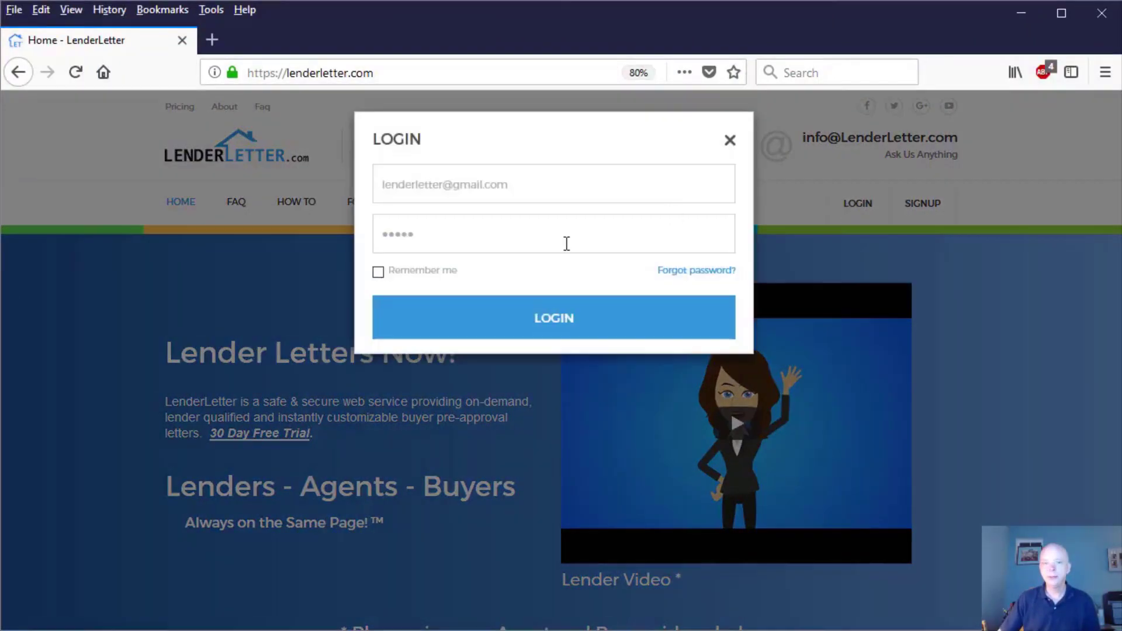
left_click_drag(534, 186, 316, 173)
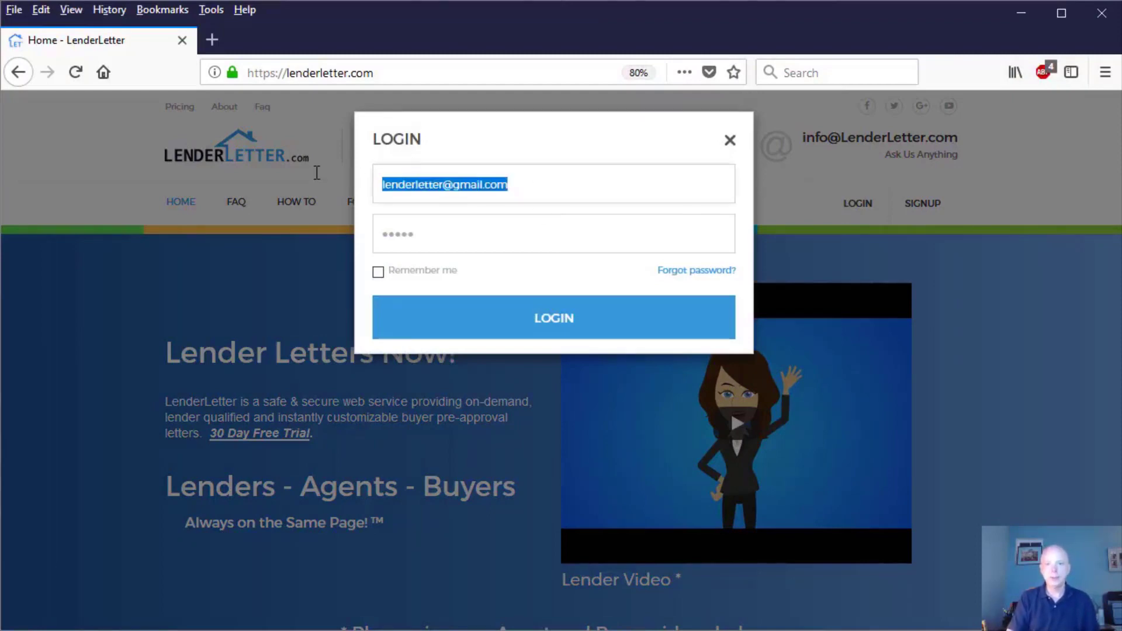
key("Tab")
key("Return")
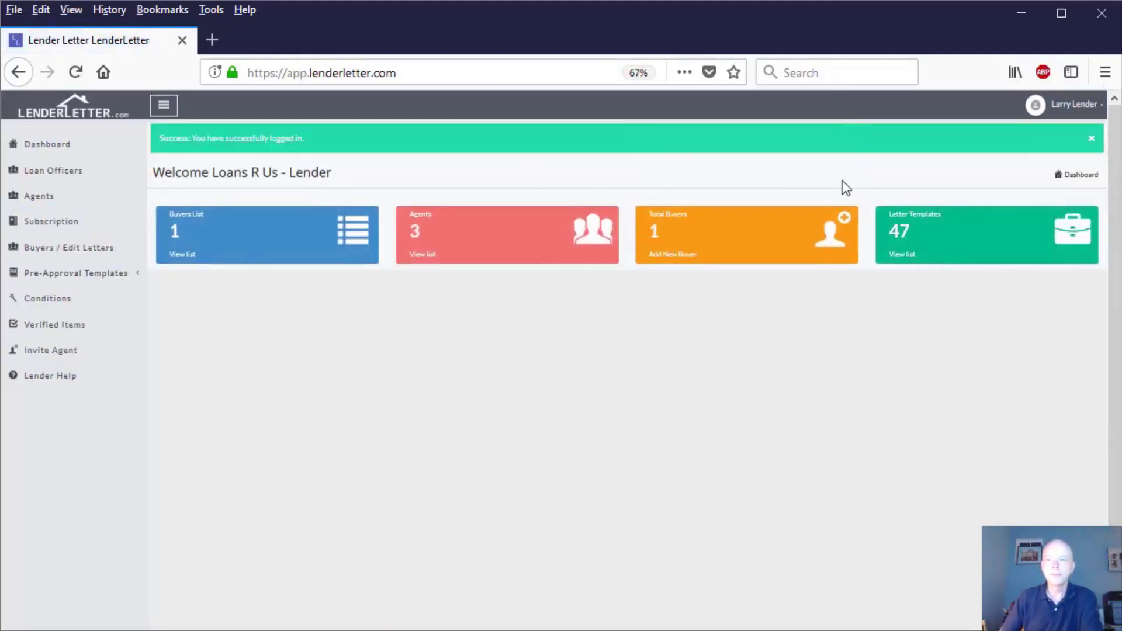
left_click(1091, 138)
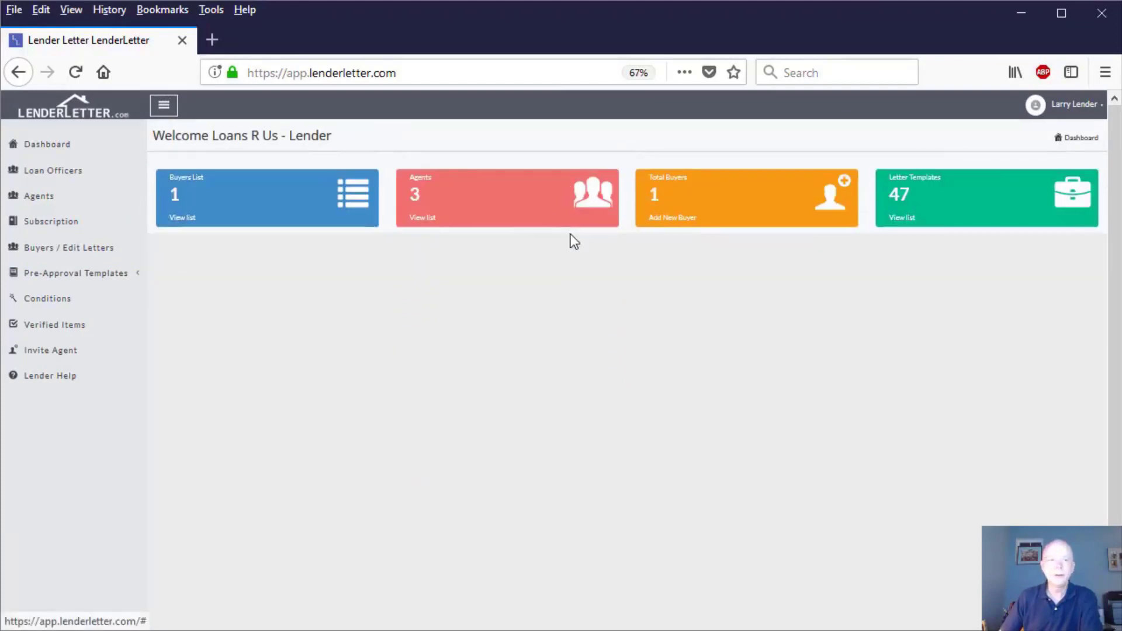
Step: Go to My Templates under the pre-approval templates and start adding a new template
left_click(88, 280)
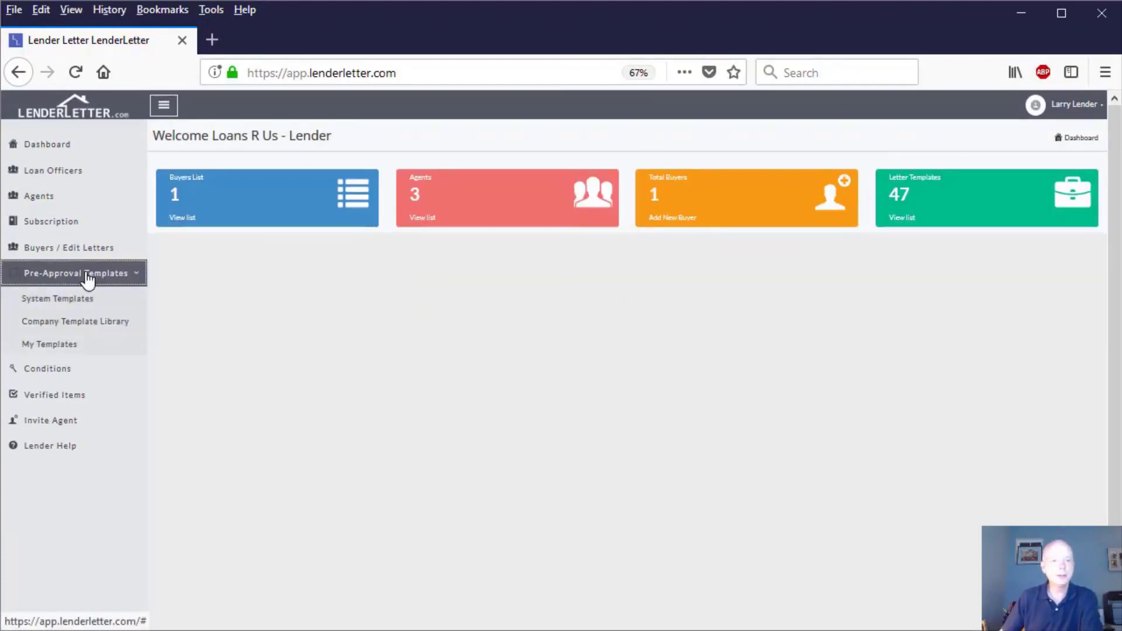
left_click(64, 347)
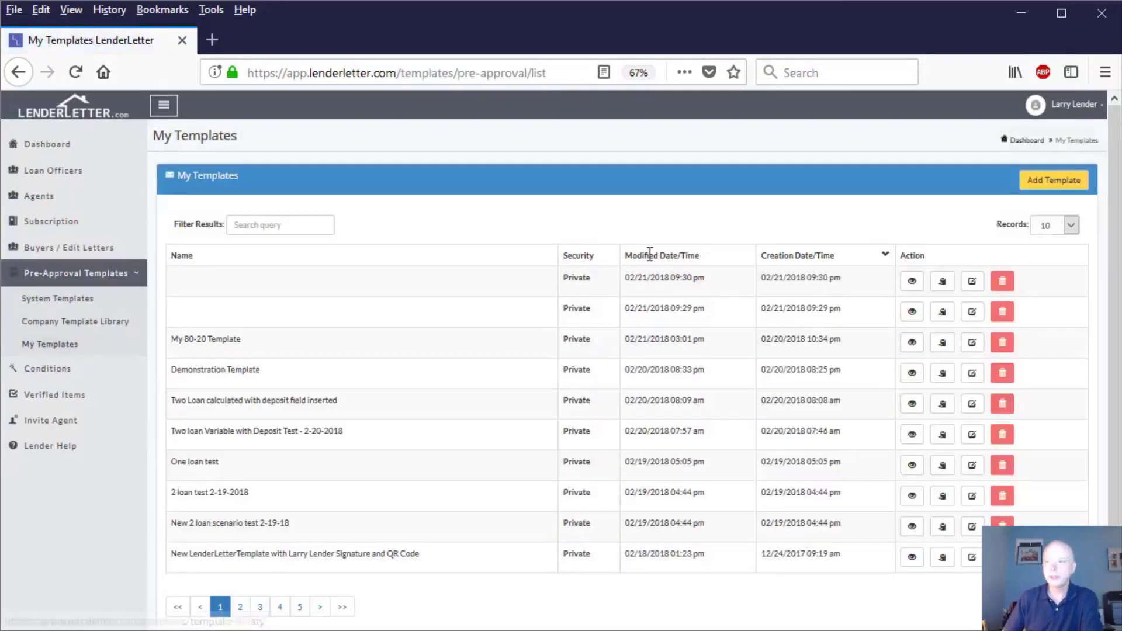
left_click(1038, 188)
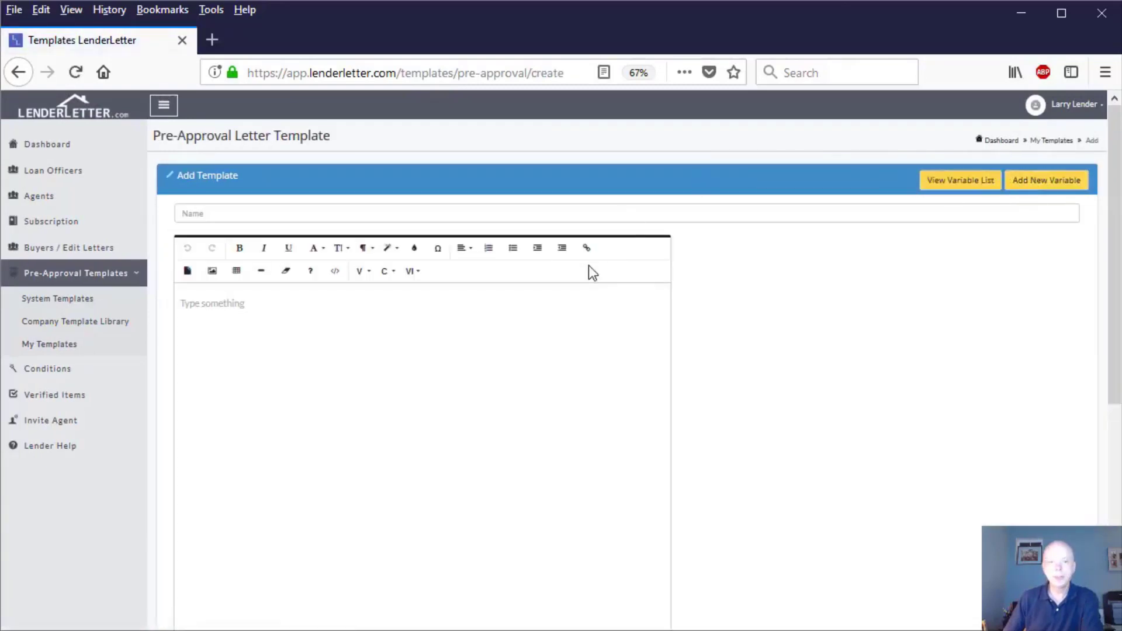
Step: Check the page margin settings of the new template's body without changing them
left_click(210, 305)
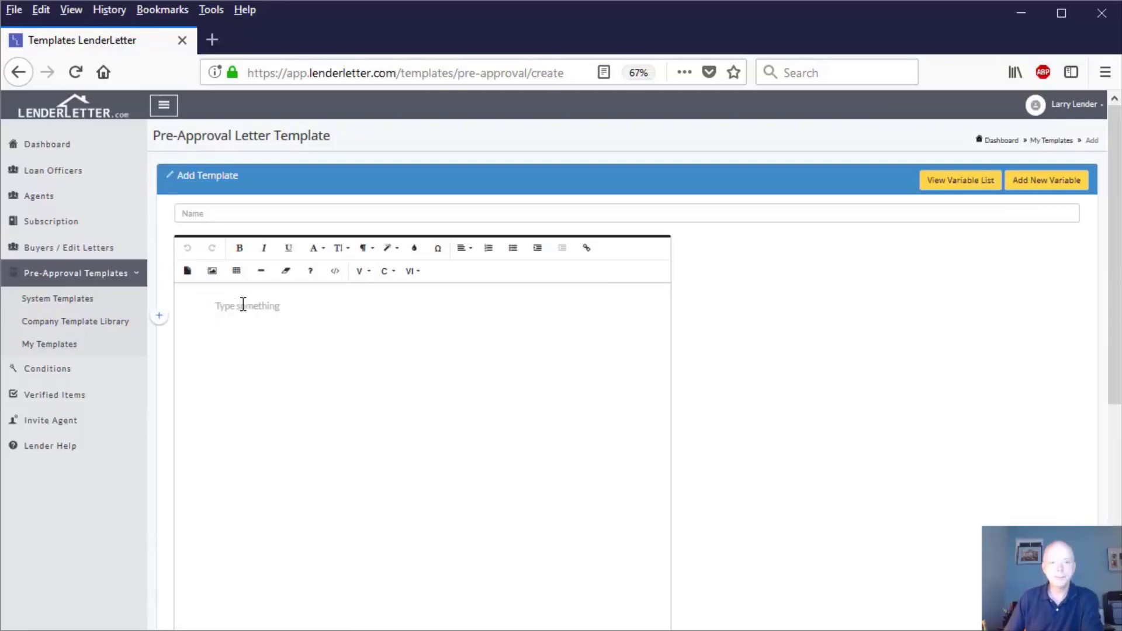
left_click(187, 273)
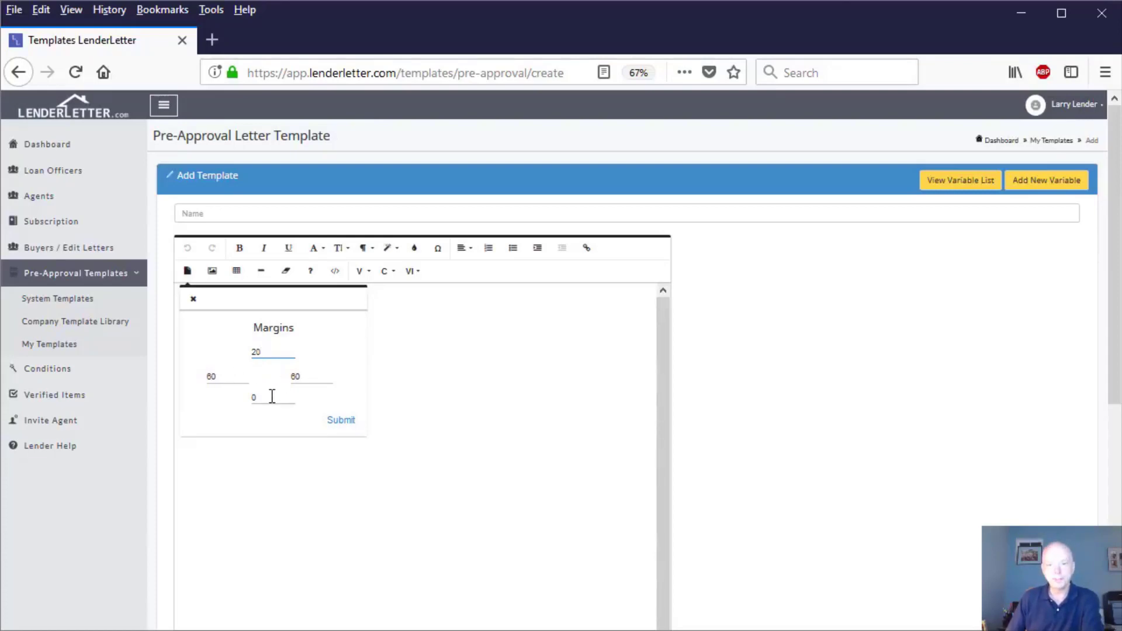
left_click(430, 397)
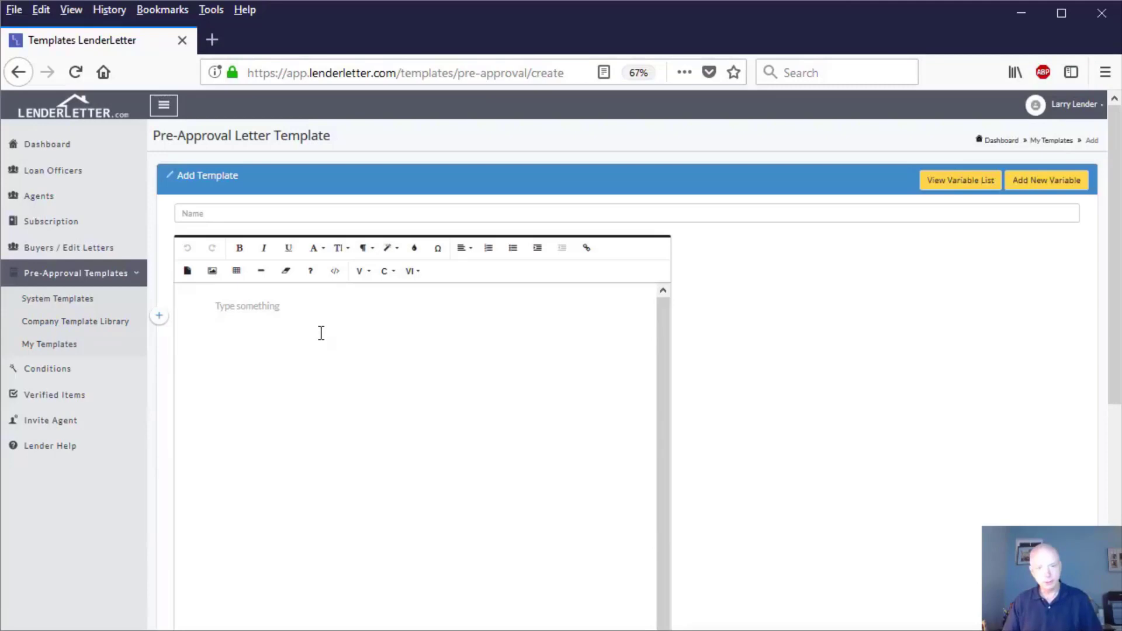
Step: Paste the copied Word letter into the template body, choosing to clean its formatting
key("ctrl+v")
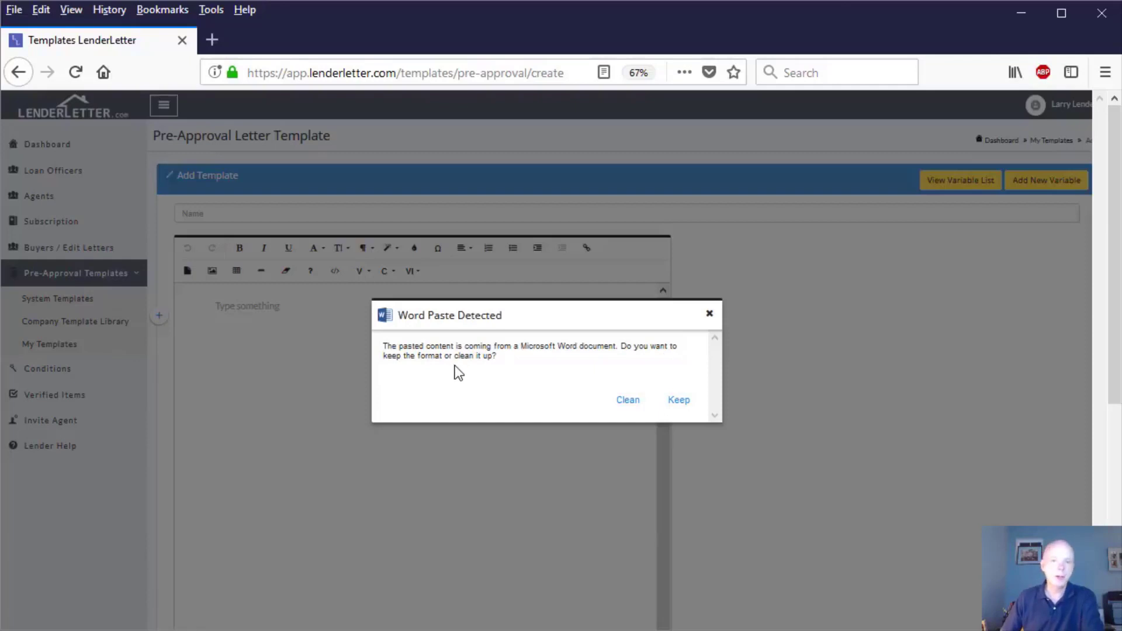
left_click(628, 402)
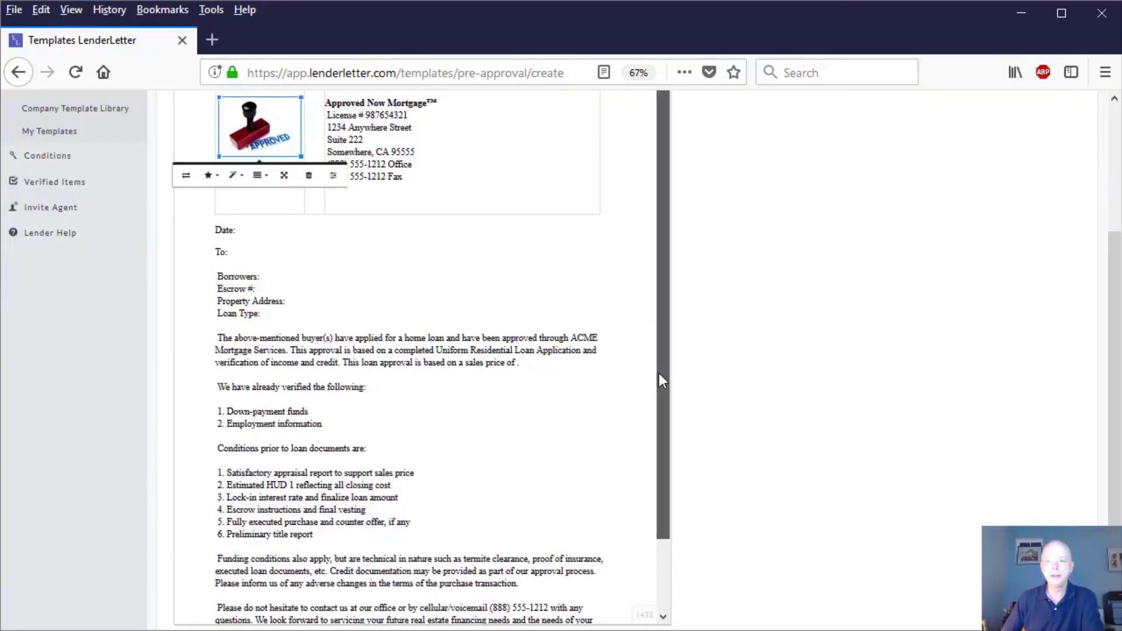
left_click_drag(659, 381, 643, 501)
scroll(643, 515, "up", 5)
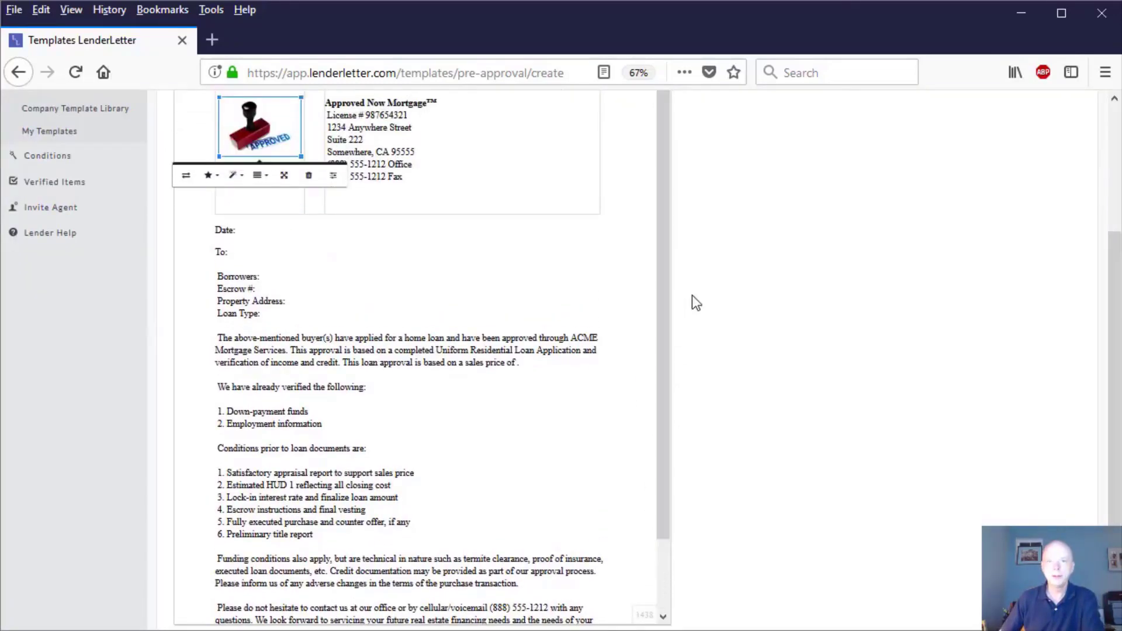
scroll(820, 345, "down", 2)
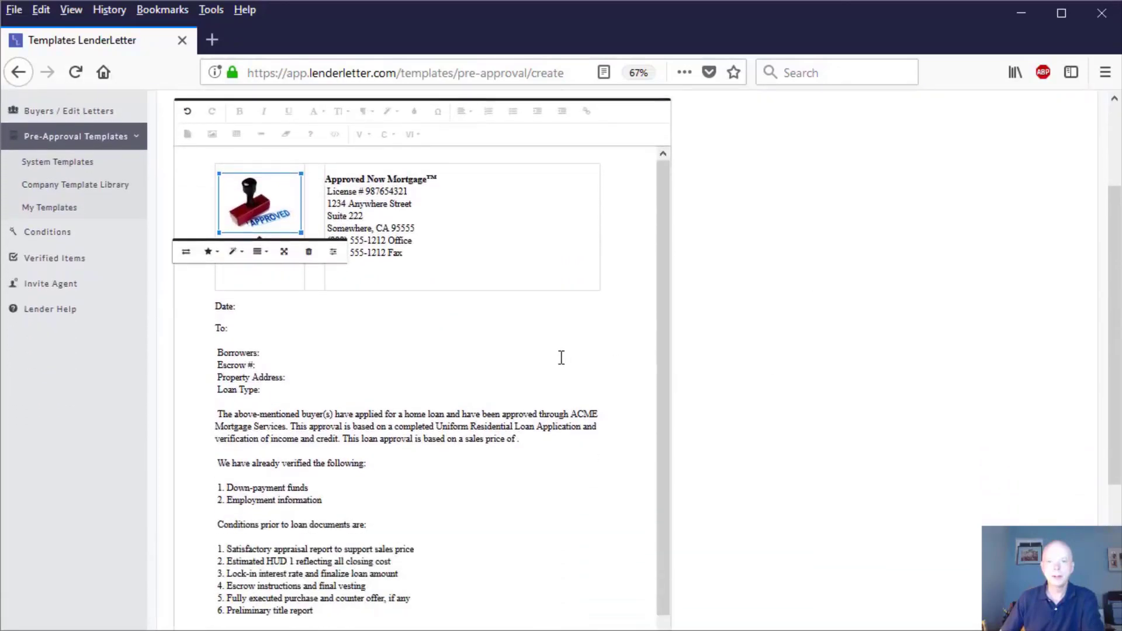
Step: Remove the extra blank line below the fax number in the letterhead's company details cell
left_click(529, 355)
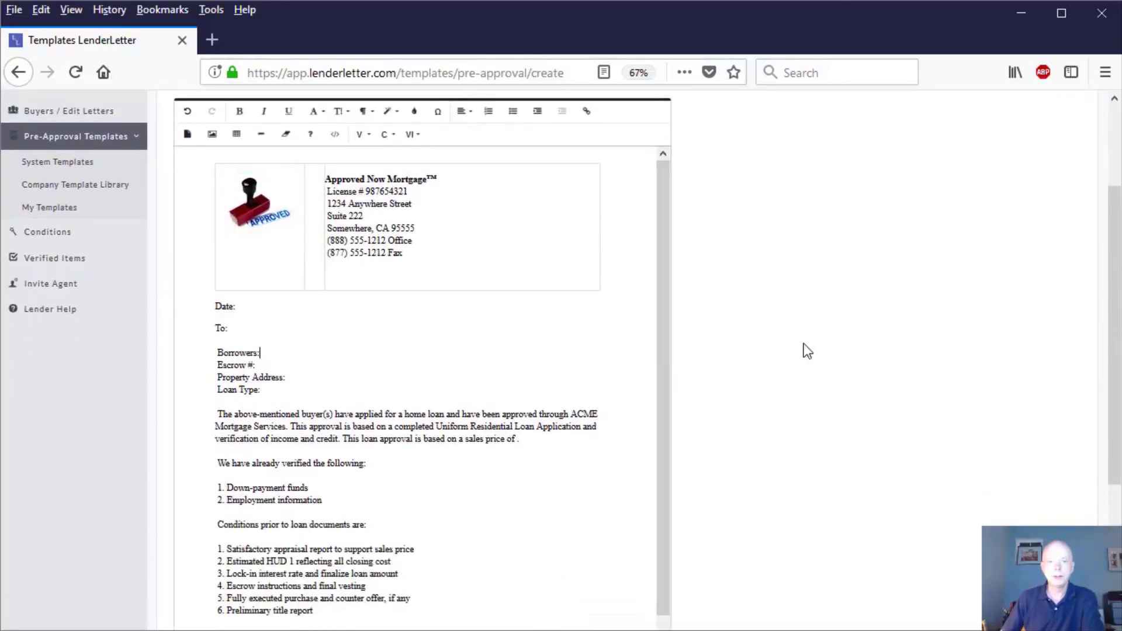
left_click(551, 258)
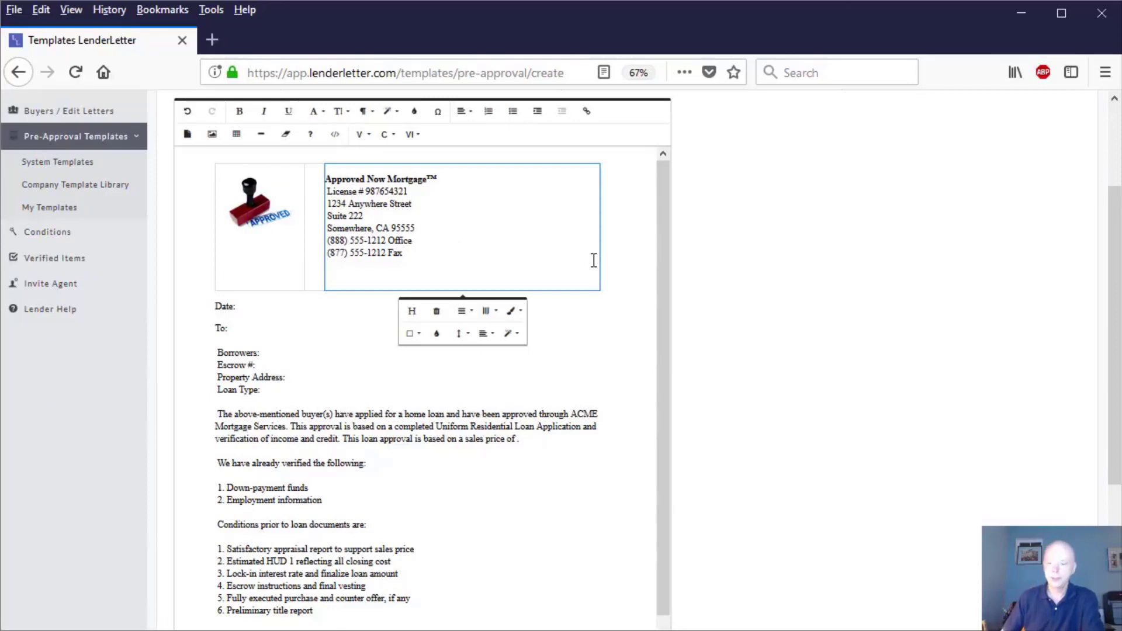
key("Delete")
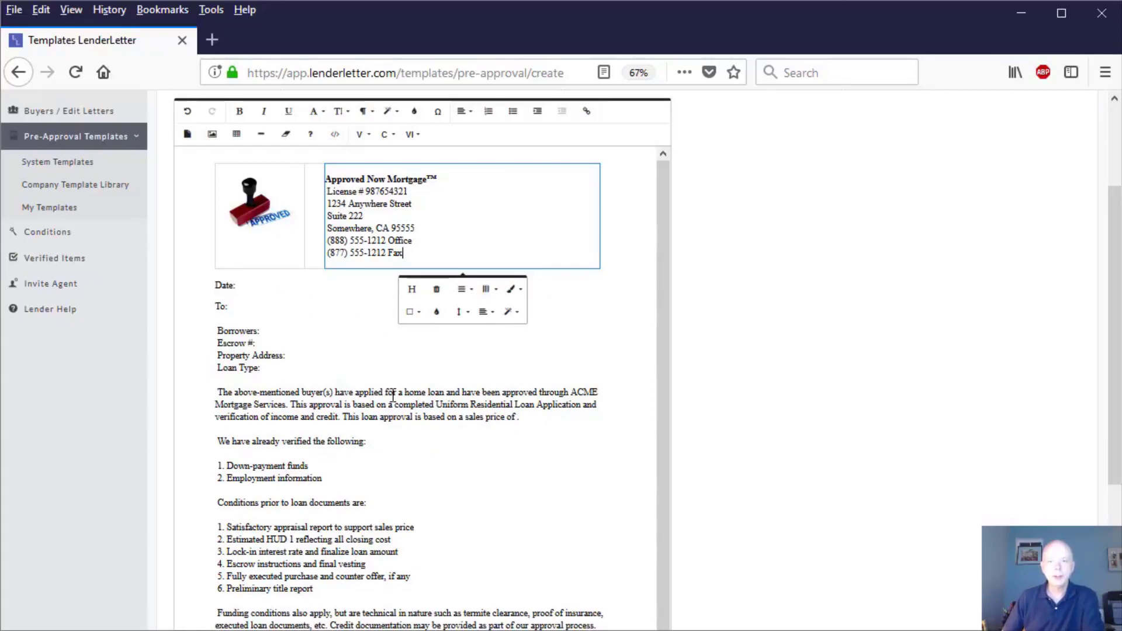
Step: Insert the Date system variable after the "Date:" label below the letterhead
scroll(393, 394, "down", 3)
scroll(677, 401, "down", 3)
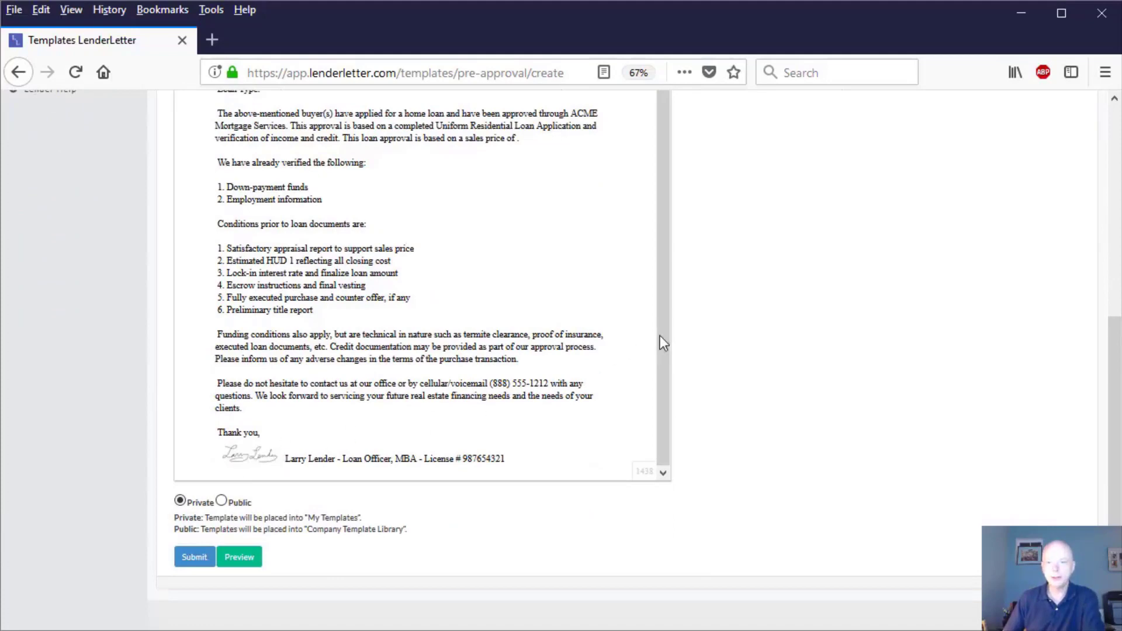
scroll(660, 335, "up", 2)
scroll(777, 277, "up", 1)
scroll(769, 270, "up", 3)
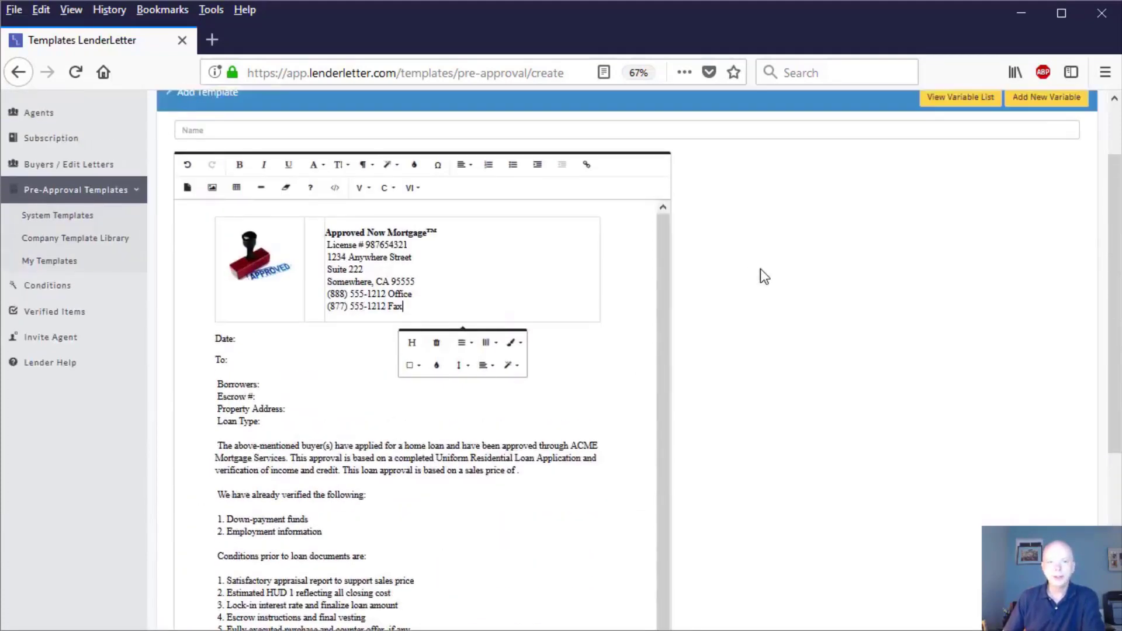
left_click(255, 338)
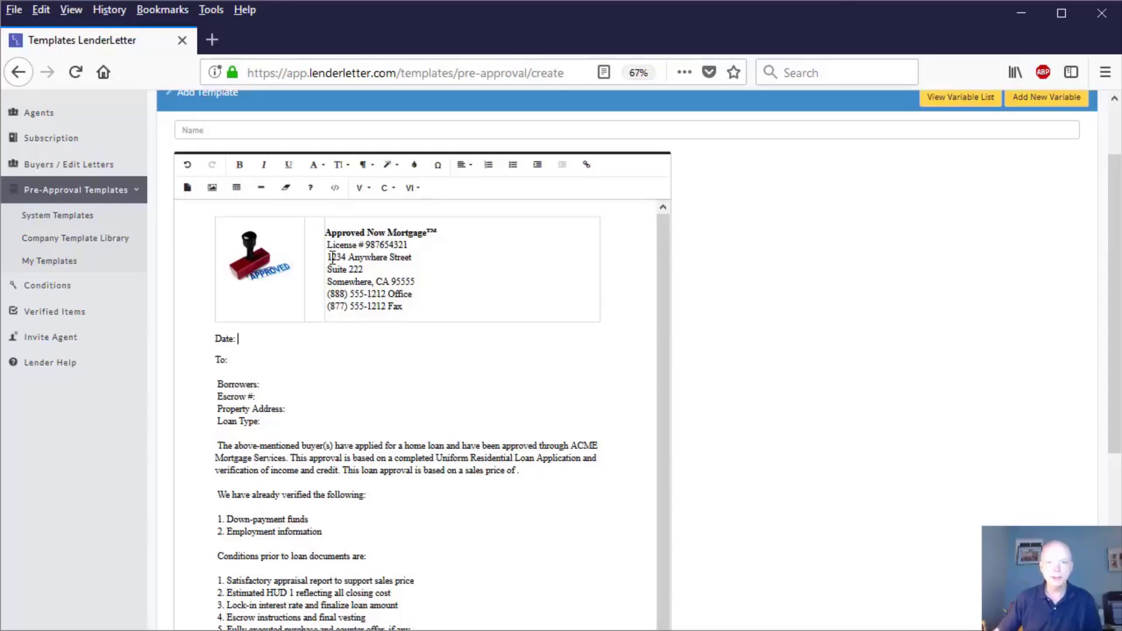
scroll(377, 200, "up", 2)
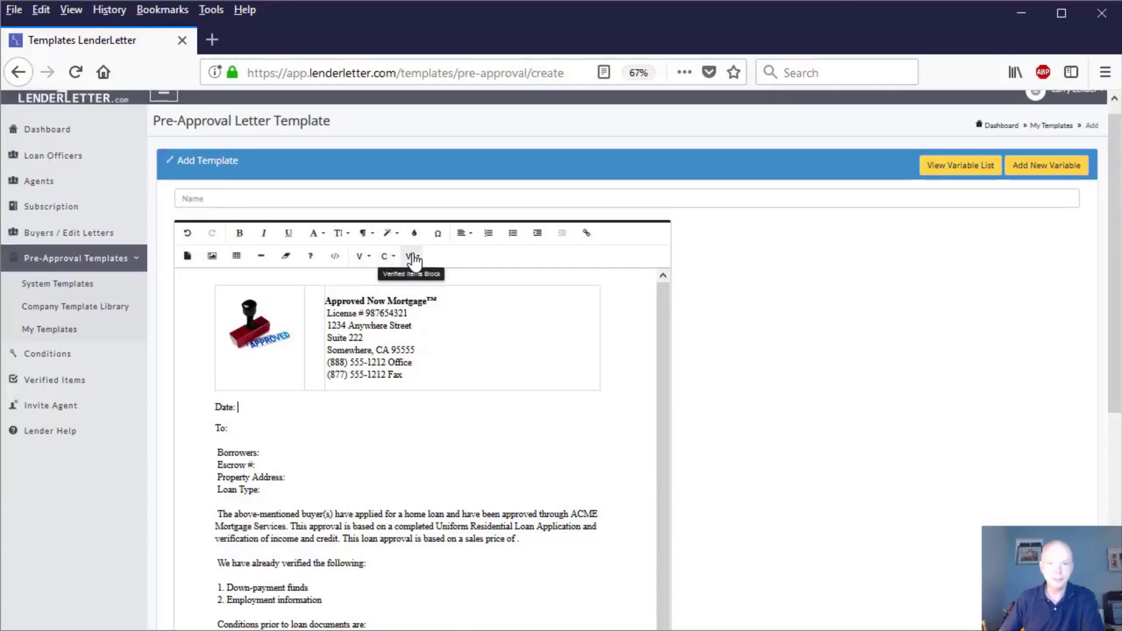
left_click(359, 257)
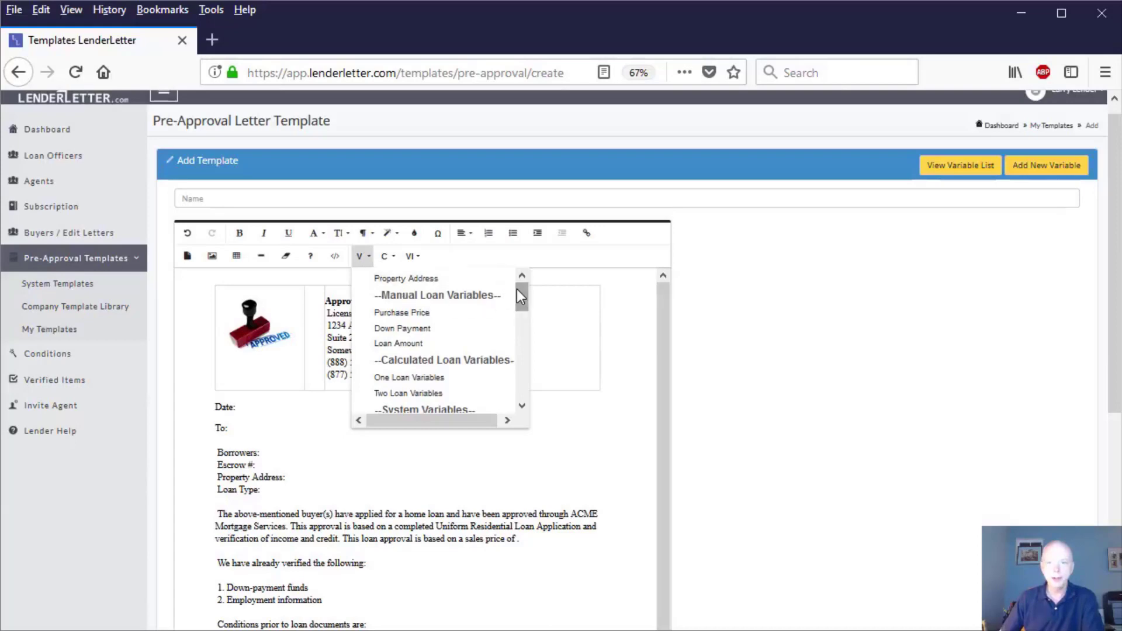
left_click_drag(517, 290, 508, 324)
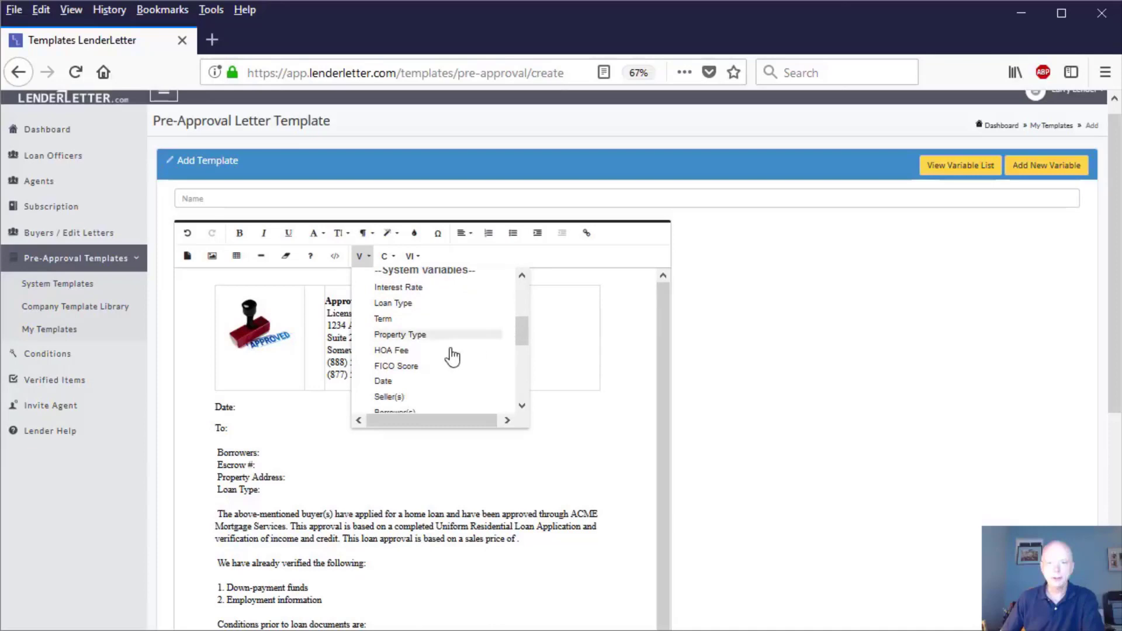
left_click(386, 381)
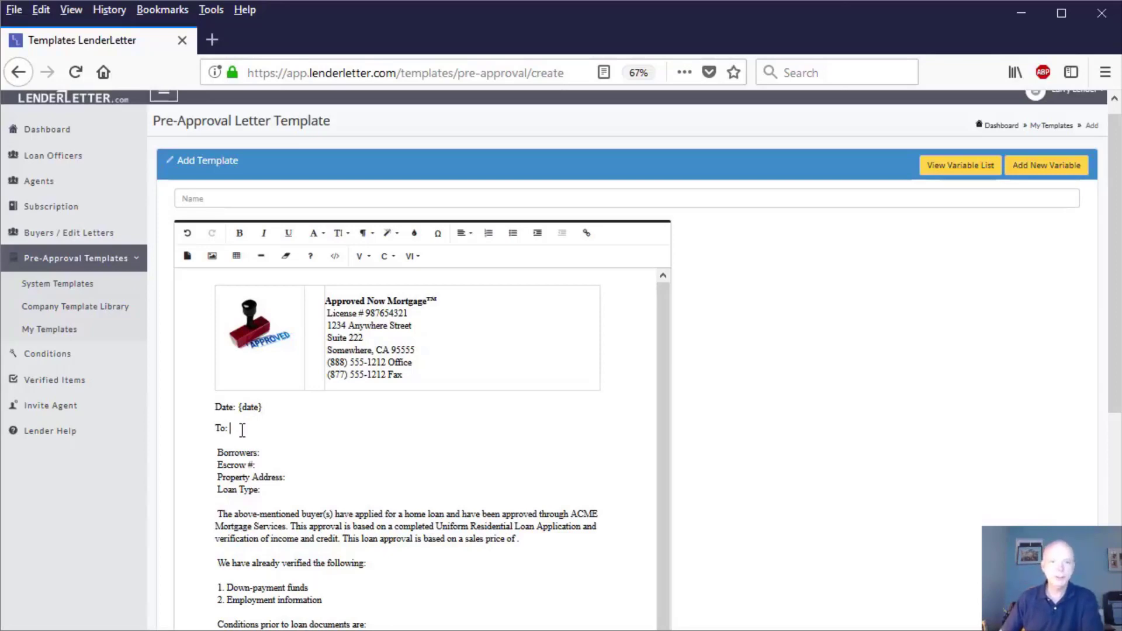
Step: Insert the Seller(s) variable after the "To:" label and the Borrower(s) variable after the "Borrowers:" label
left_click(360, 257)
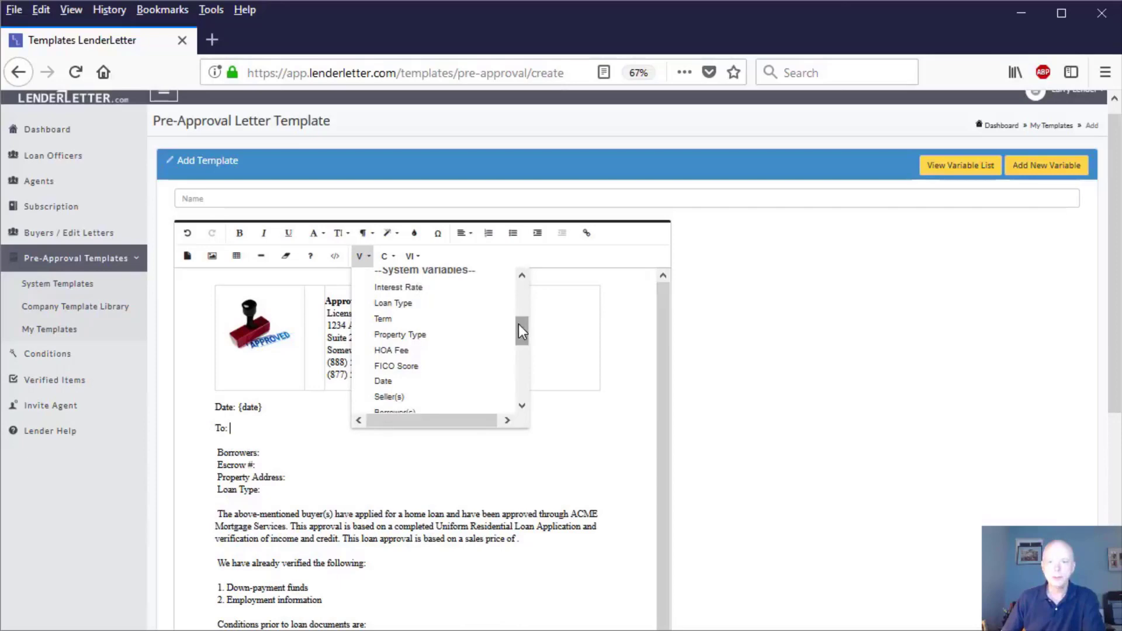
left_click_drag(519, 325, 519, 327)
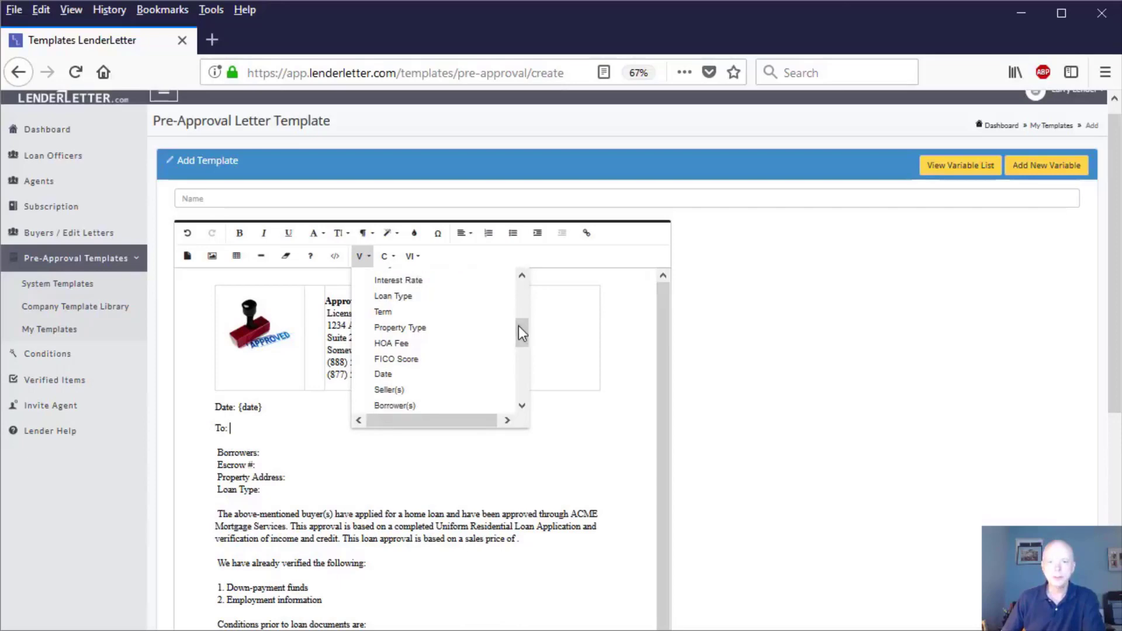
left_click(385, 390)
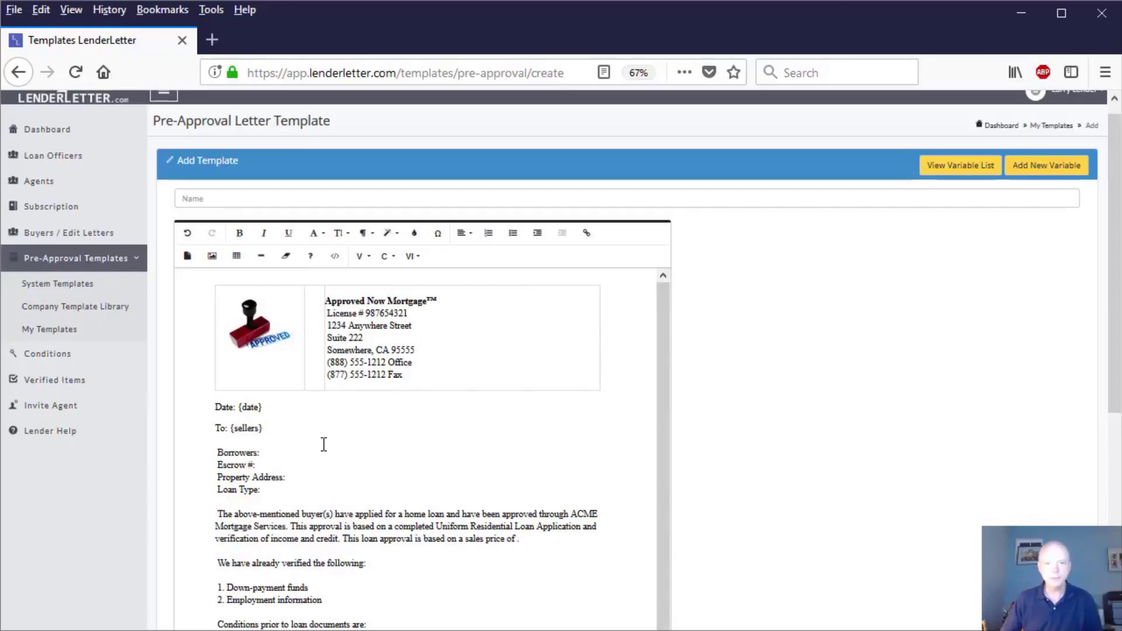
left_click(372, 261)
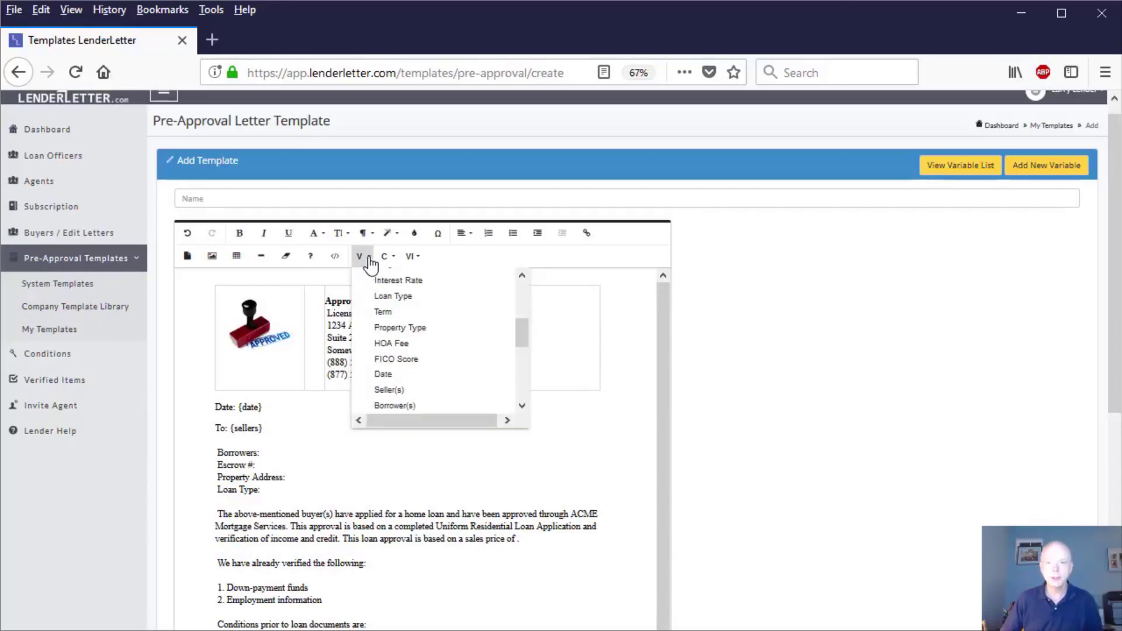
left_click_drag(522, 321, 521, 331)
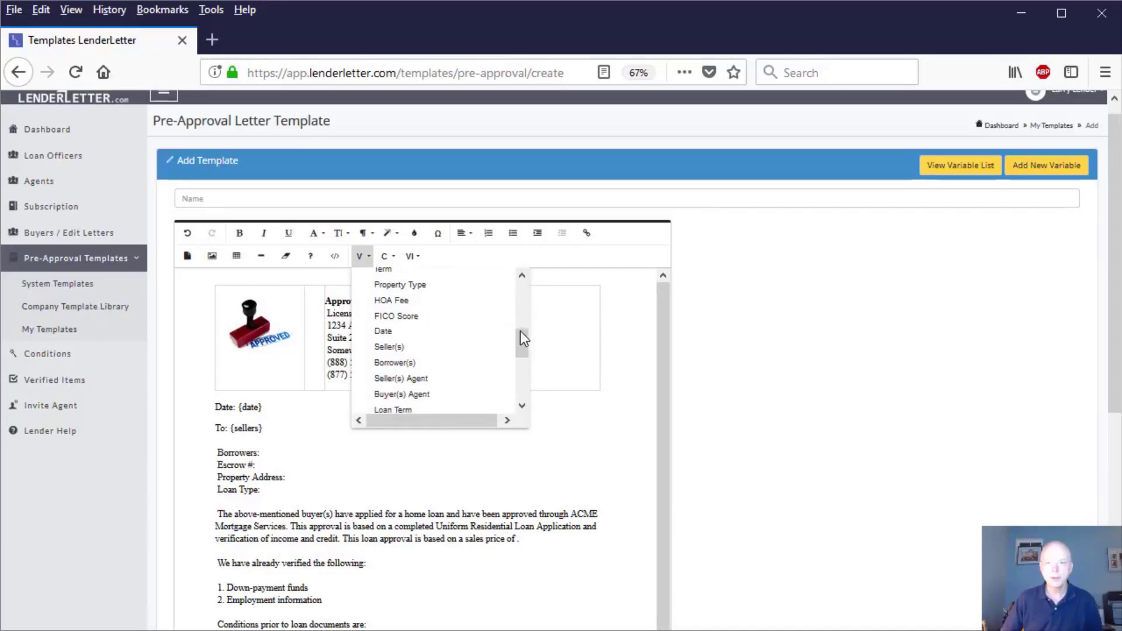
left_click(386, 359)
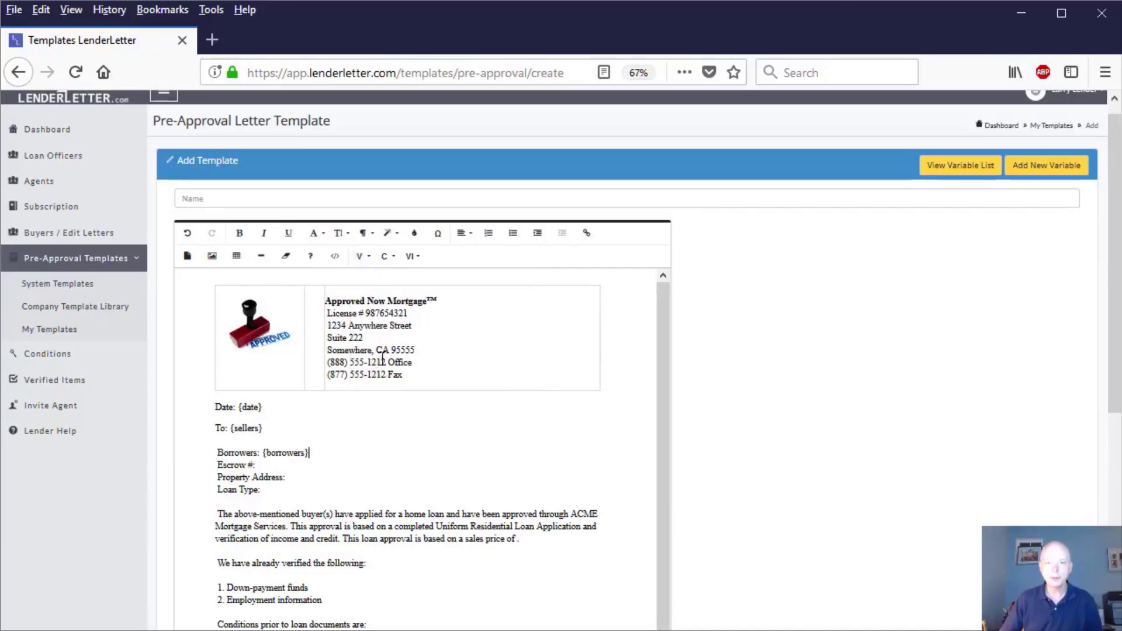
Step: Insert the Escrow Number system variable after the "Escrow #:" label
left_click(268, 465)
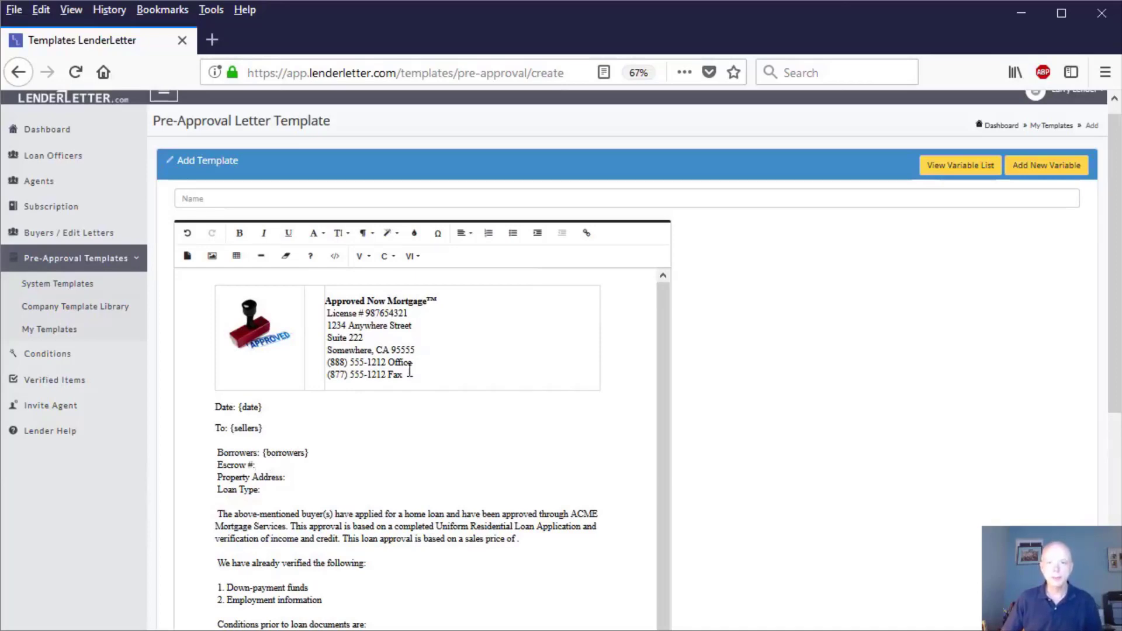
left_click(367, 258)
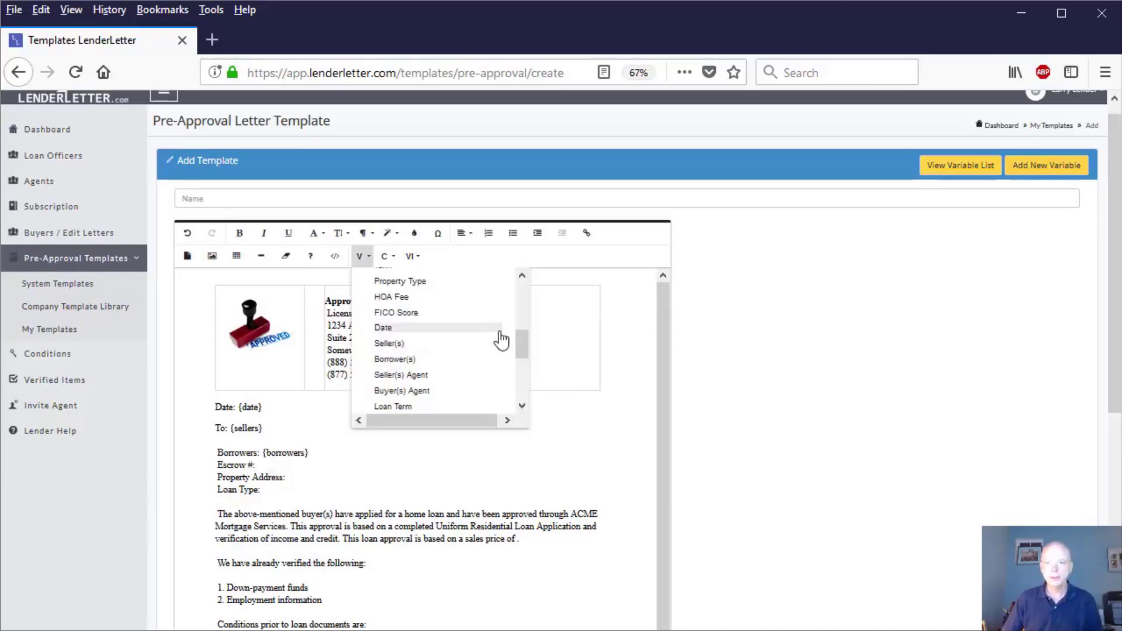
mouse_move(521, 342)
left_mouse_down()
mouse_move(518, 389)
mouse_move(528, 289)
mouse_move(513, 396)
mouse_move(525, 333)
mouse_move(518, 380)
mouse_move(522, 345)
left_mouse_up()
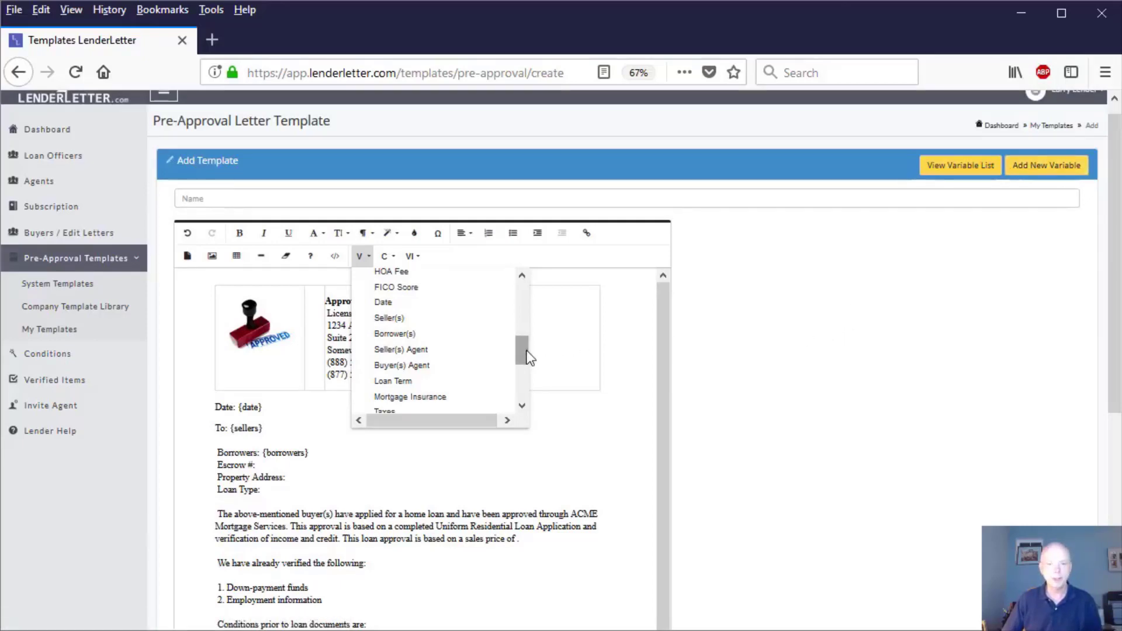
mouse_move(527, 351)
left_mouse_down()
mouse_move(526, 325)
mouse_move(519, 372)
left_mouse_up()
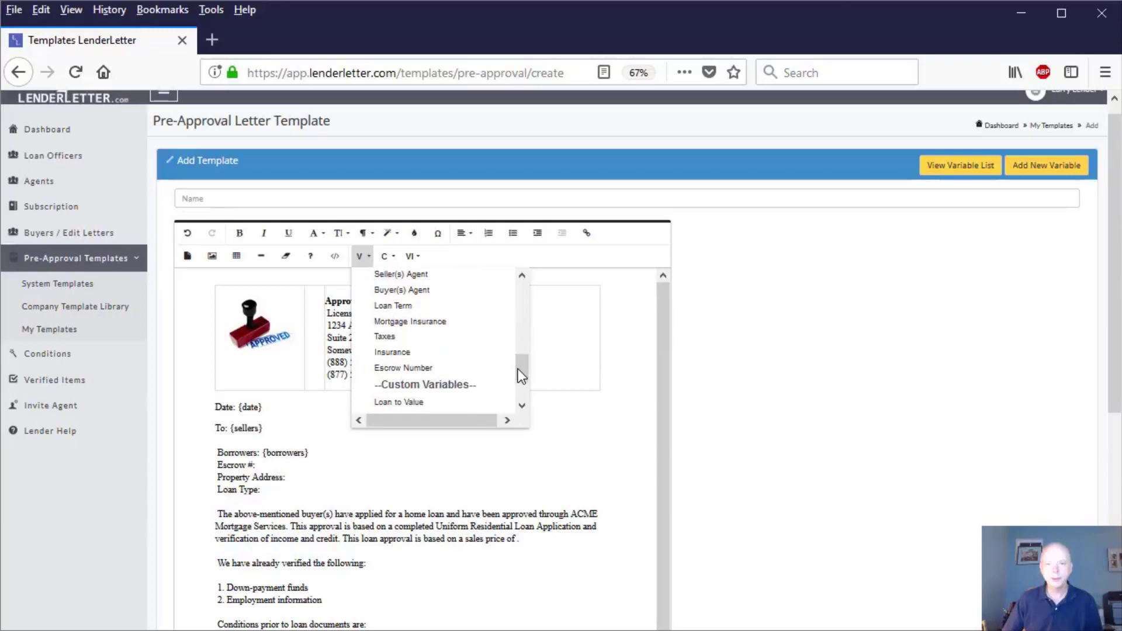
left_click(418, 369)
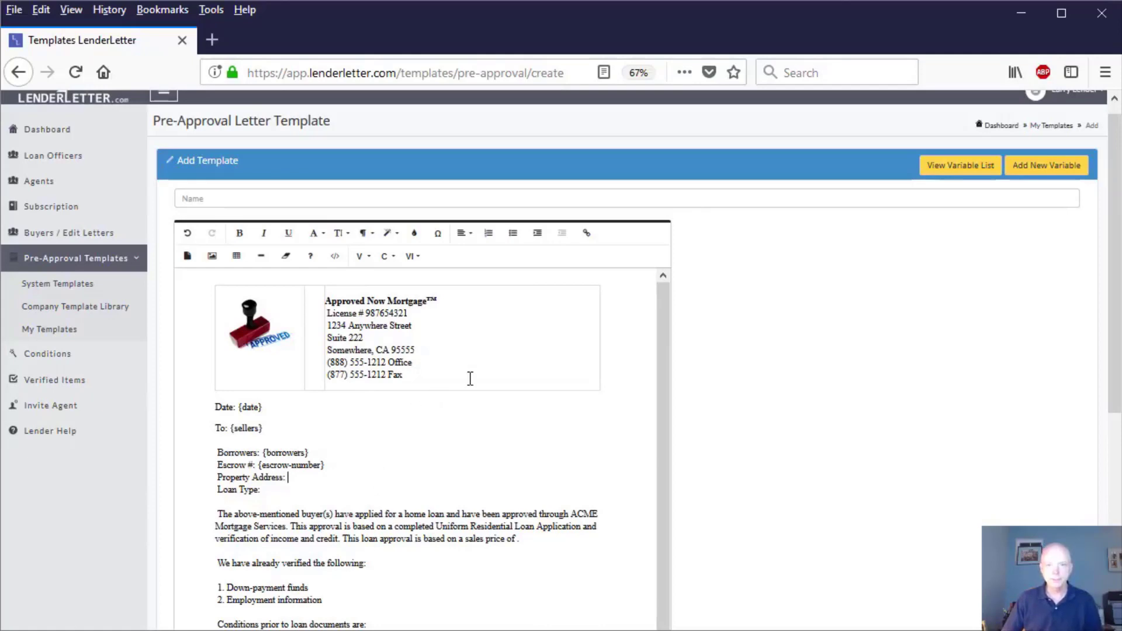
Step: Insert the Property Address variable after "Property Address:" and the Loan Type variable after "Loan Type:"
left_click(366, 260)
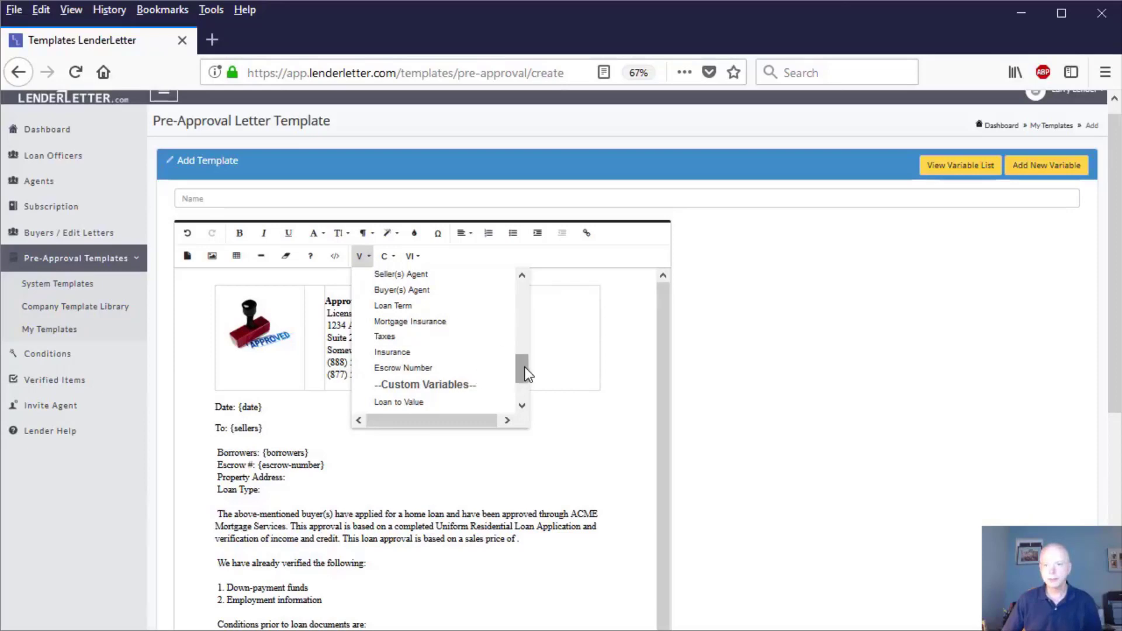
left_click_drag(525, 367, 541, 293)
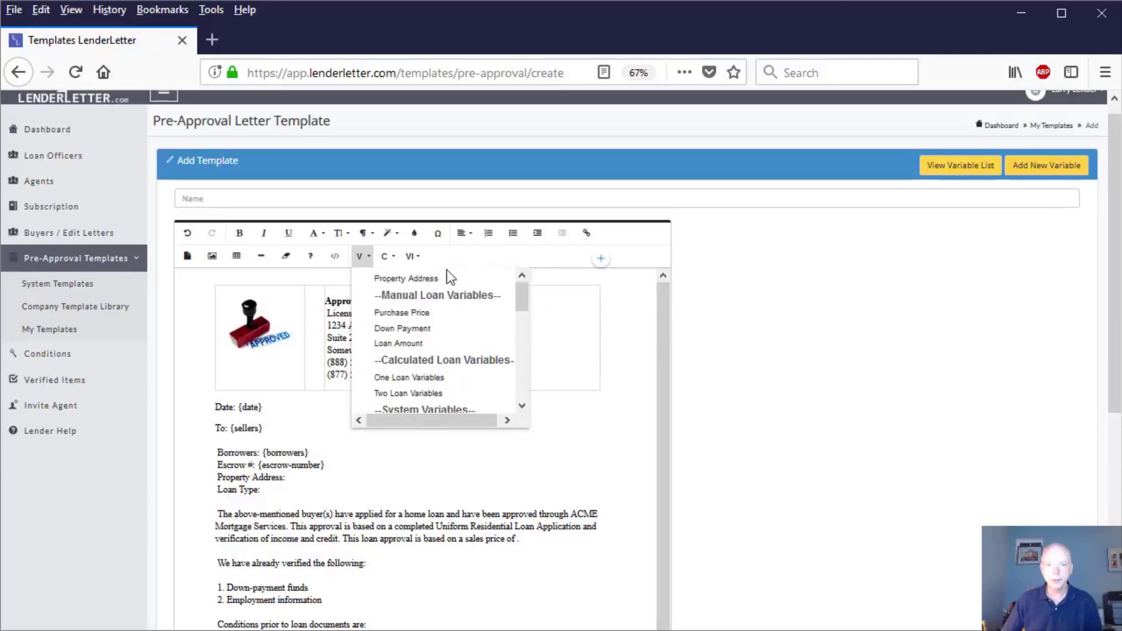
left_click(431, 279)
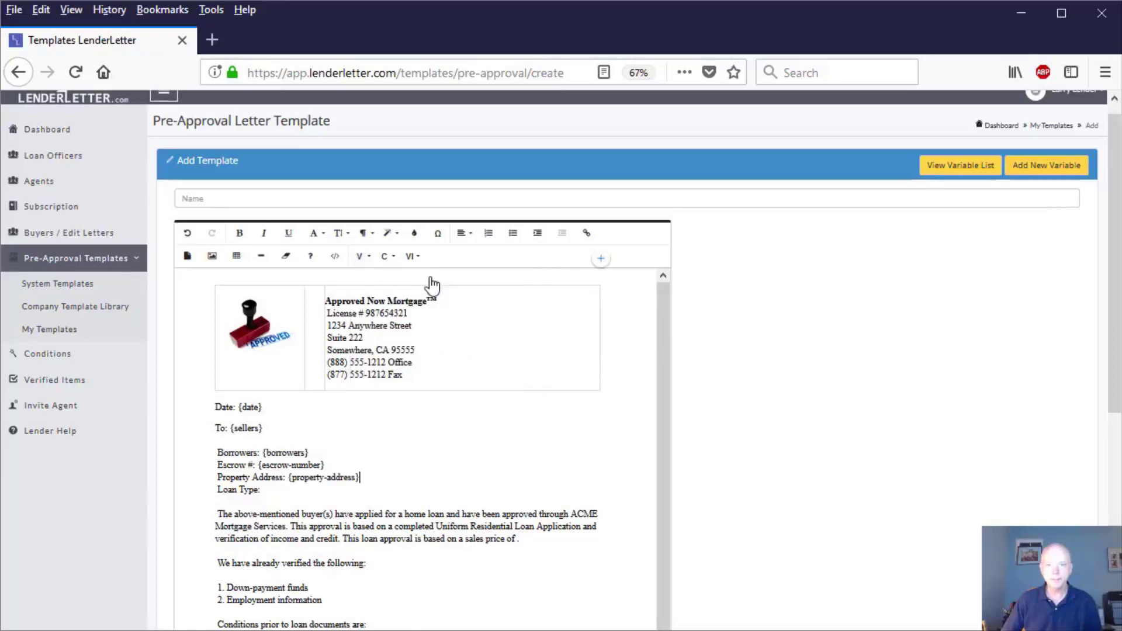
left_click(279, 490)
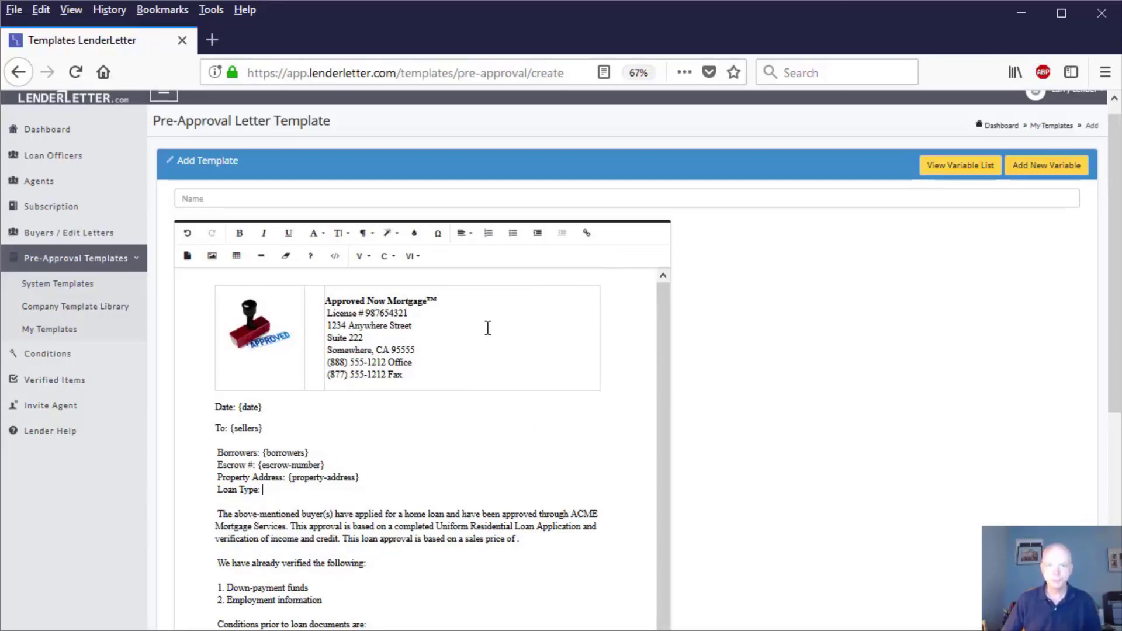
left_click(364, 257)
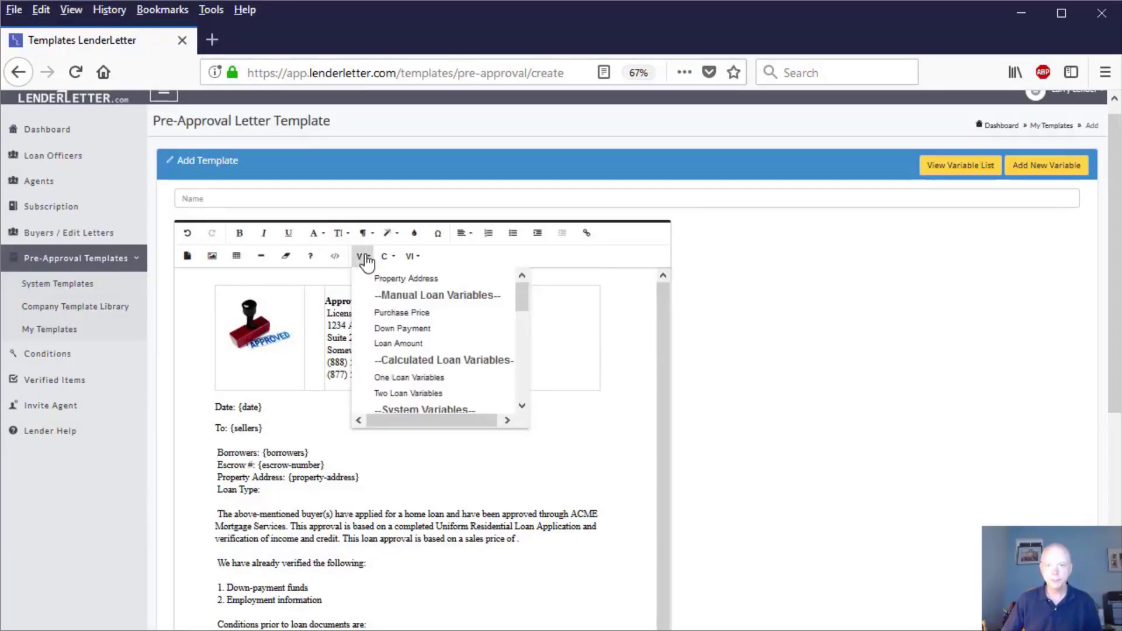
left_click_drag(521, 292, 521, 329)
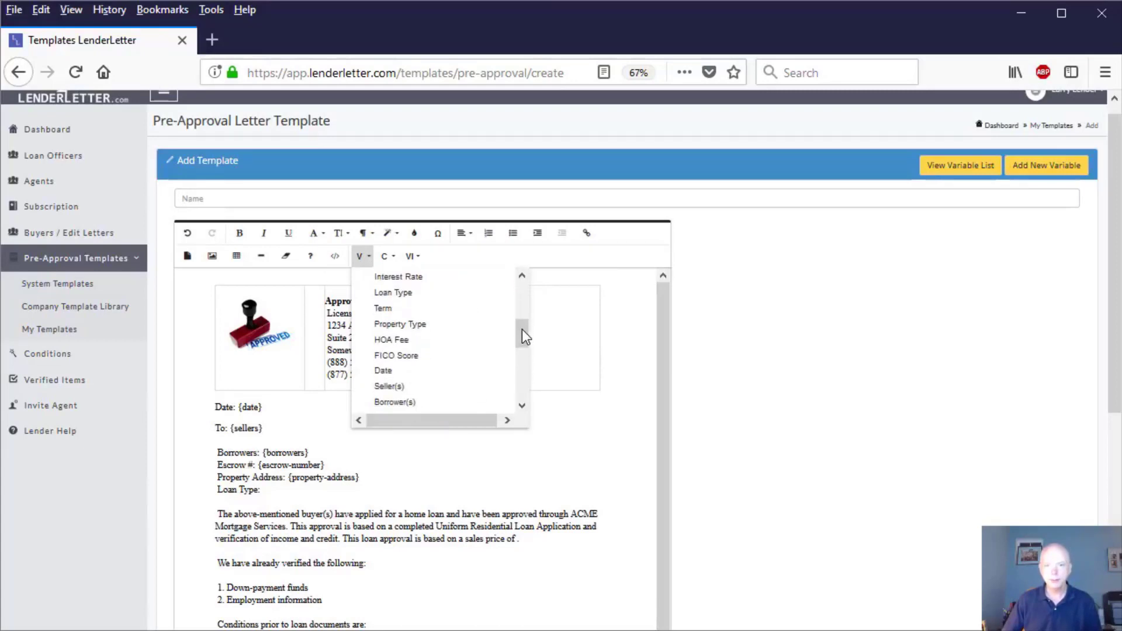
left_click(412, 290)
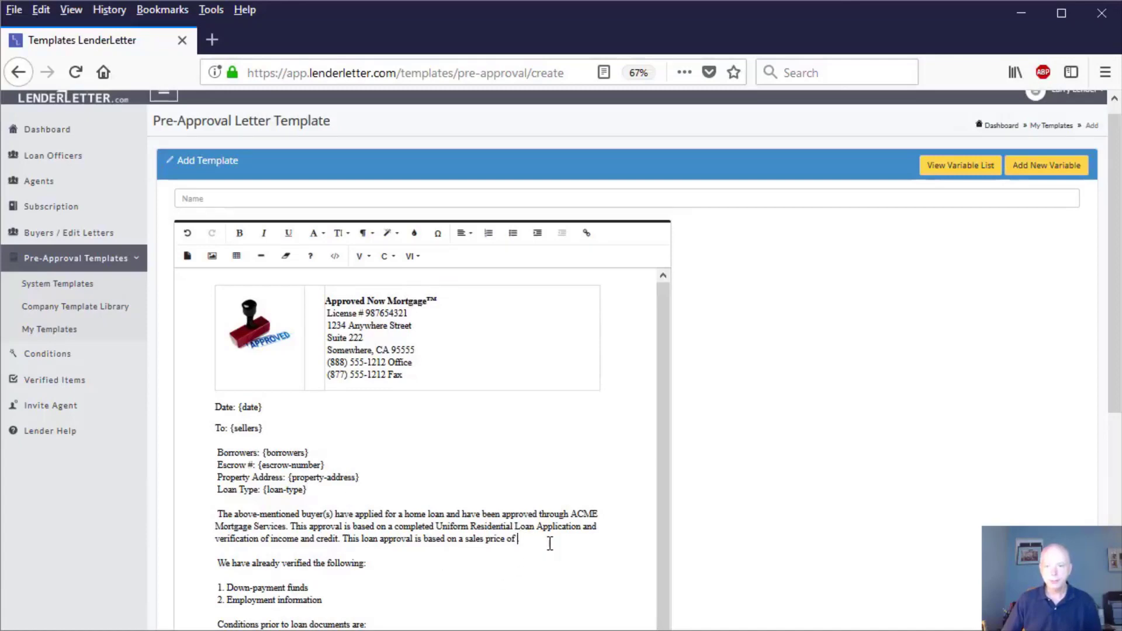
Step: Insert the Purchase Price variable after "sales price of" at the end of the letter's first paragraph
left_click(365, 258)
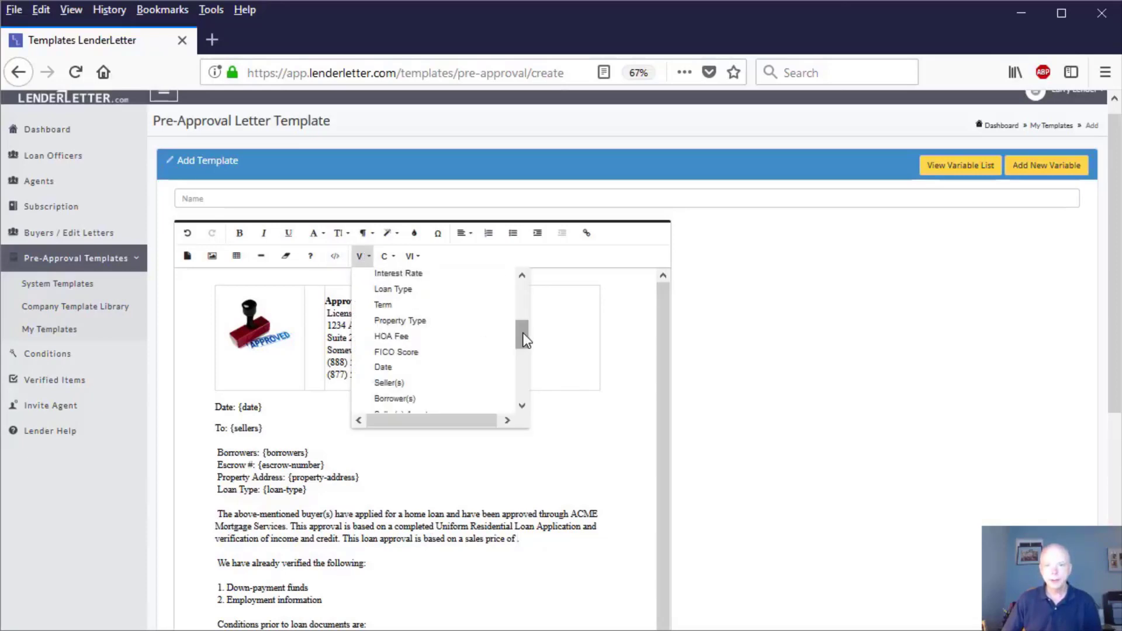
left_click_drag(522, 330, 532, 308)
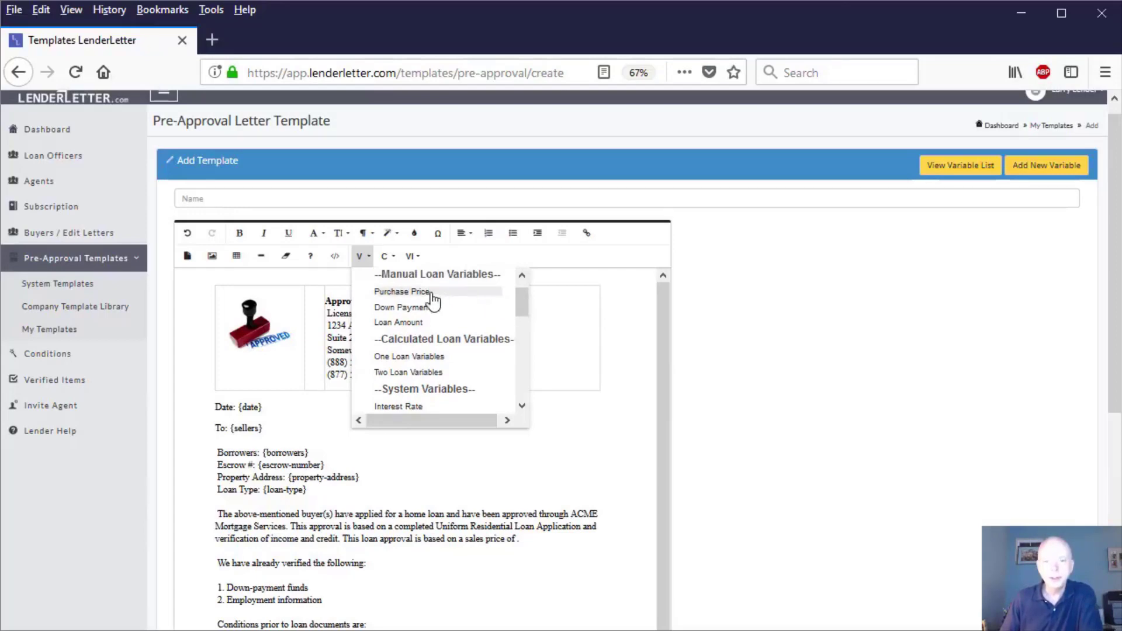
left_click(423, 293)
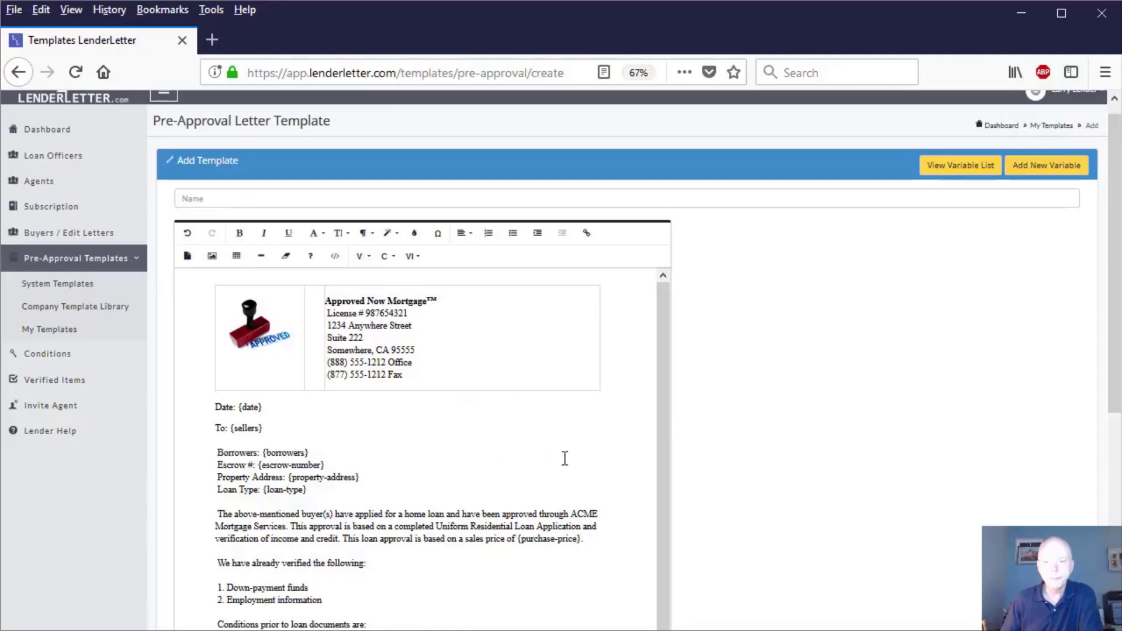
Step: Try to submit the letter template as Private with its name left empty
left_click_drag(663, 385, 672, 521)
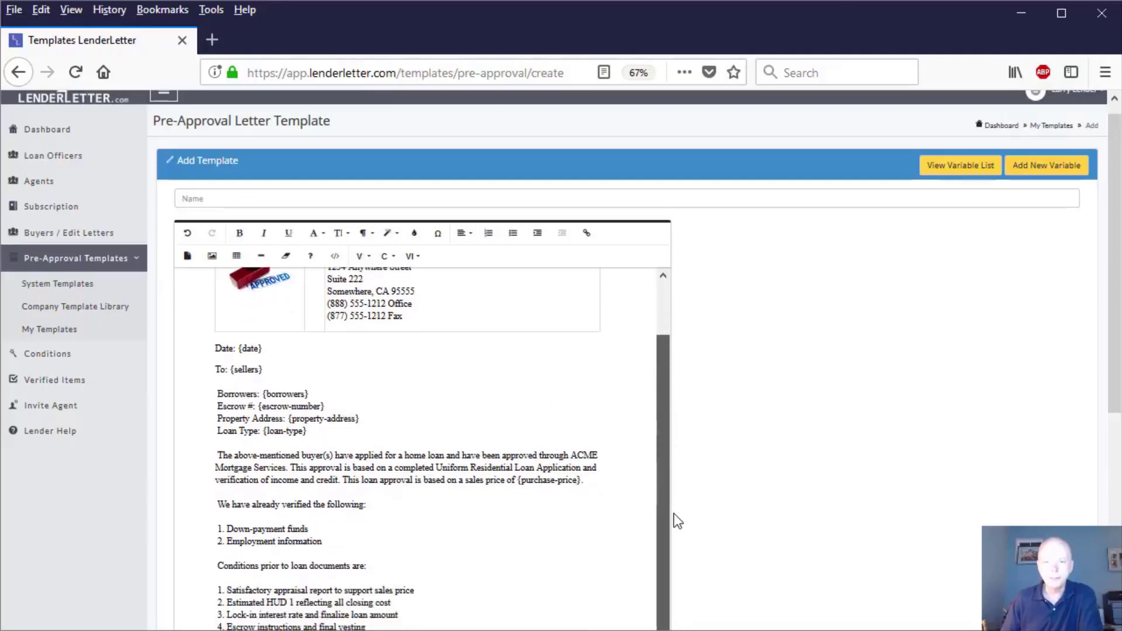
scroll(745, 460, "down", 4)
scroll(745, 460, "down", 2)
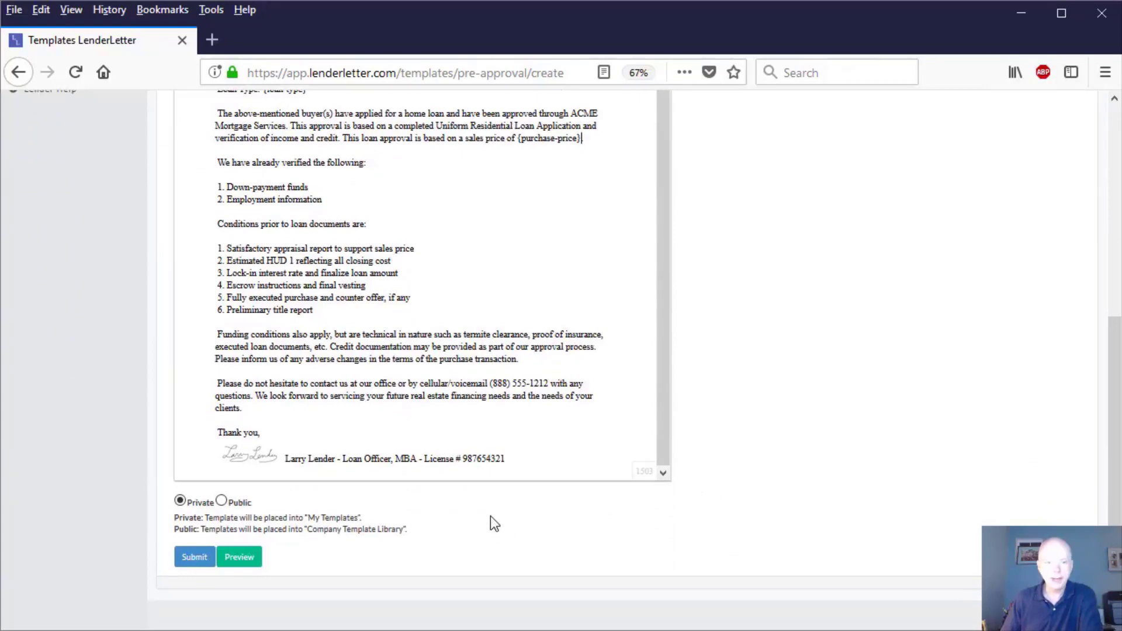
left_click(190, 561)
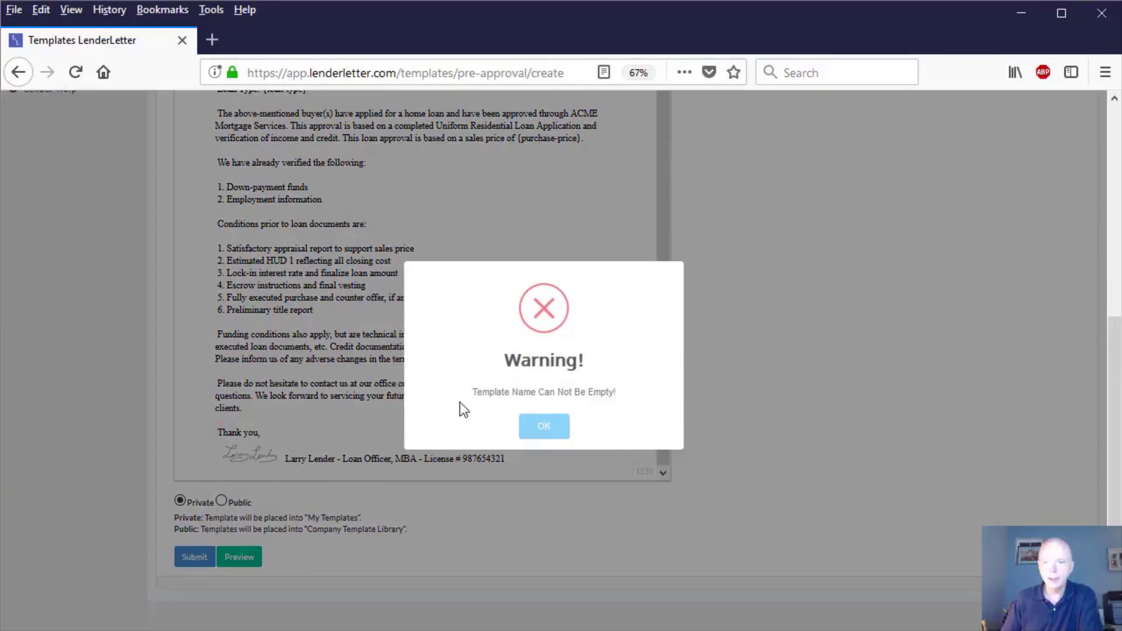
left_click(542, 431)
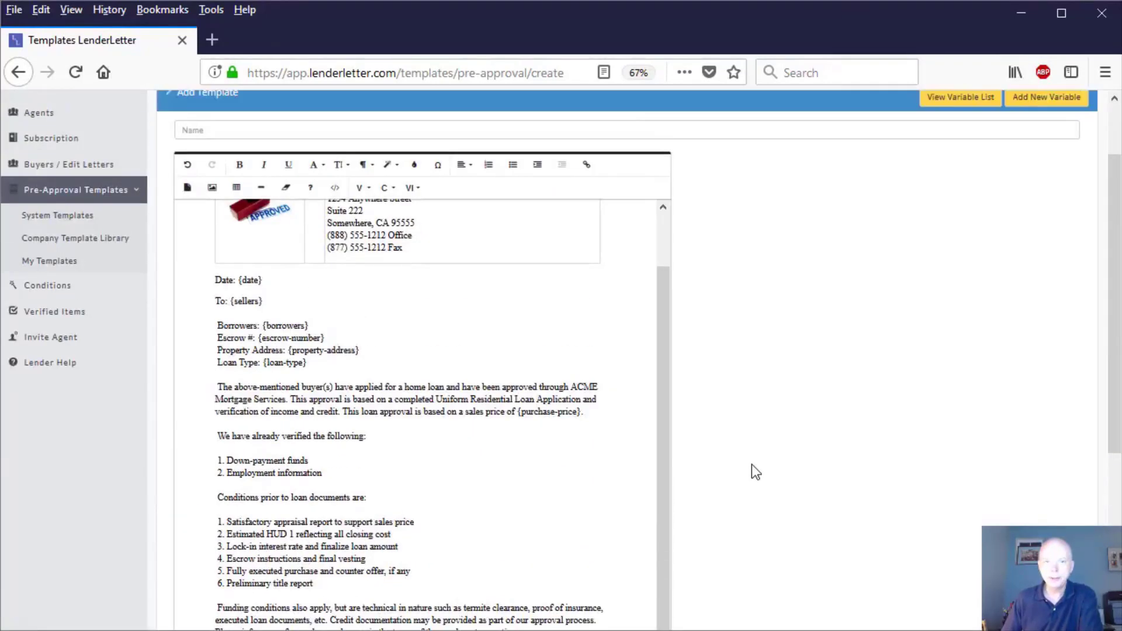
Step: Name the template "Demonstration Letter Template"
left_click(272, 211)
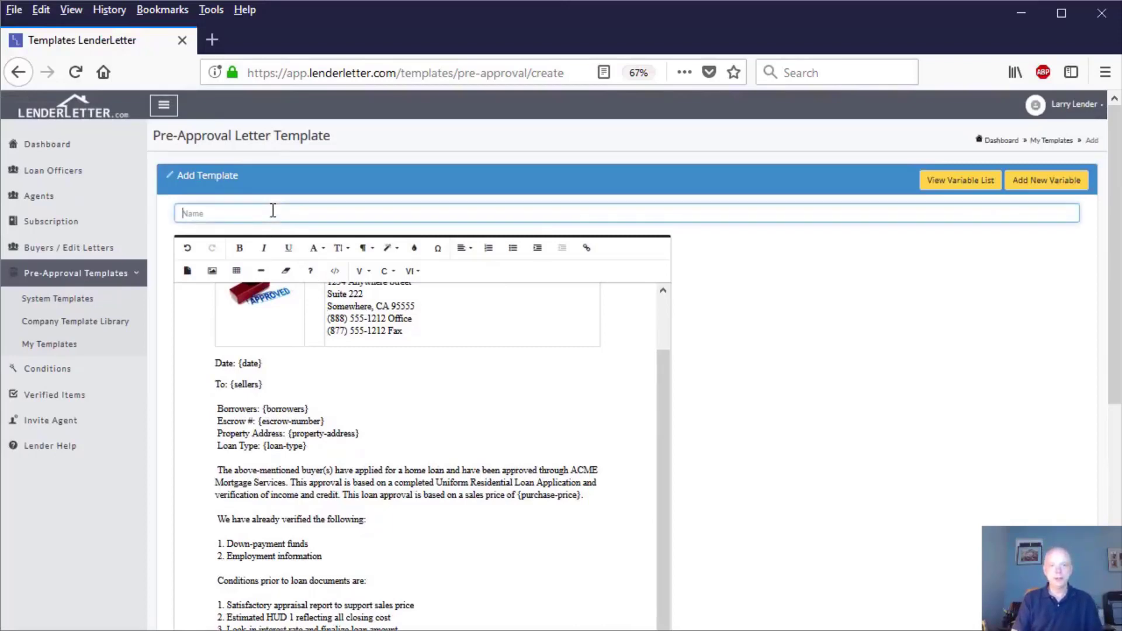
type("Demonstration")
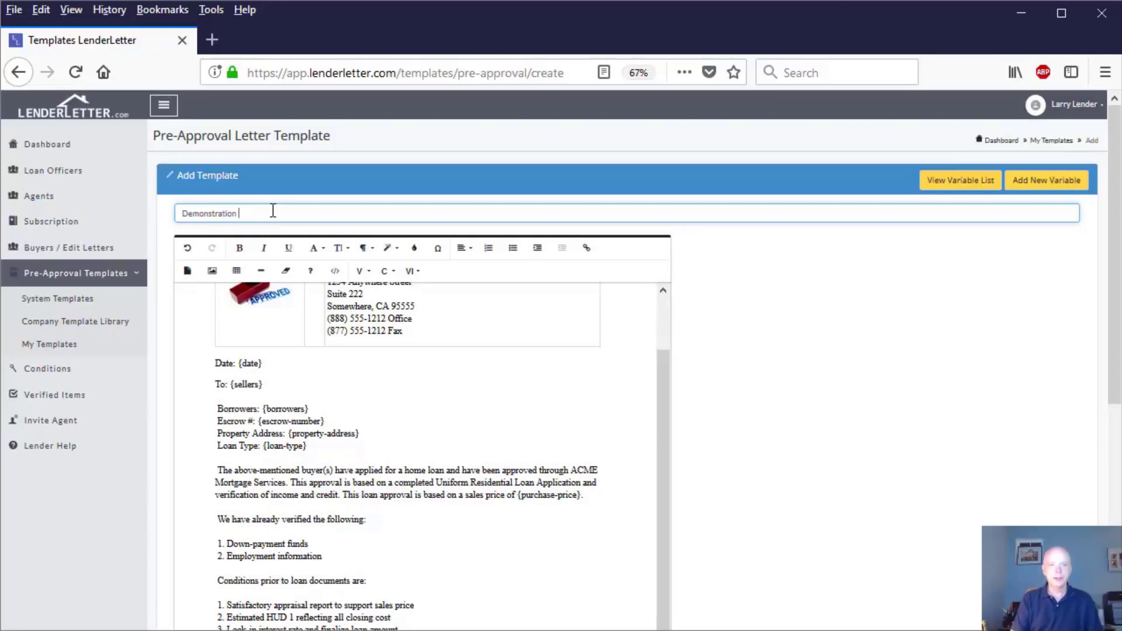
type(" Lett")
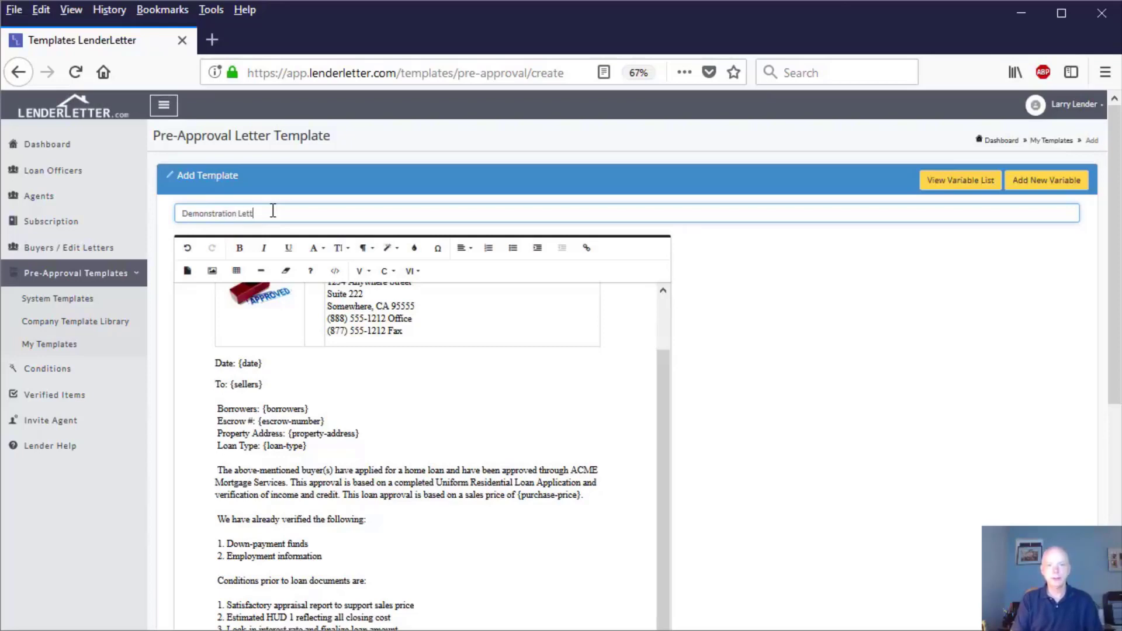
type("plate")
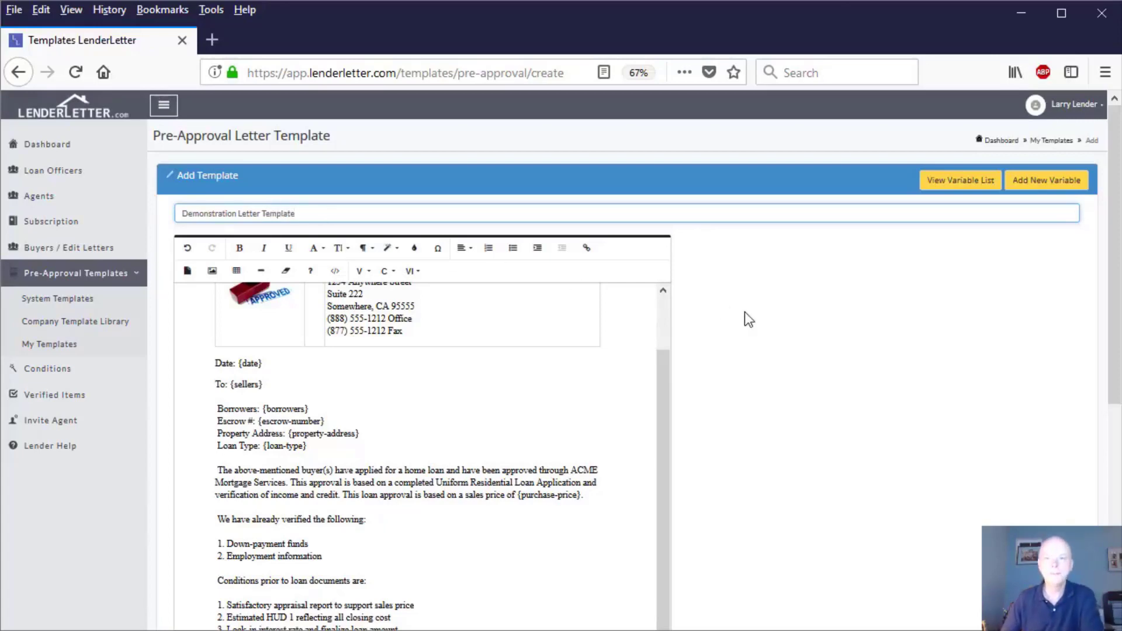
Step: Review the template and the notes on where Private and Public templates are placed
scroll(744, 311, "down", 6)
scroll(753, 319, "down", 1)
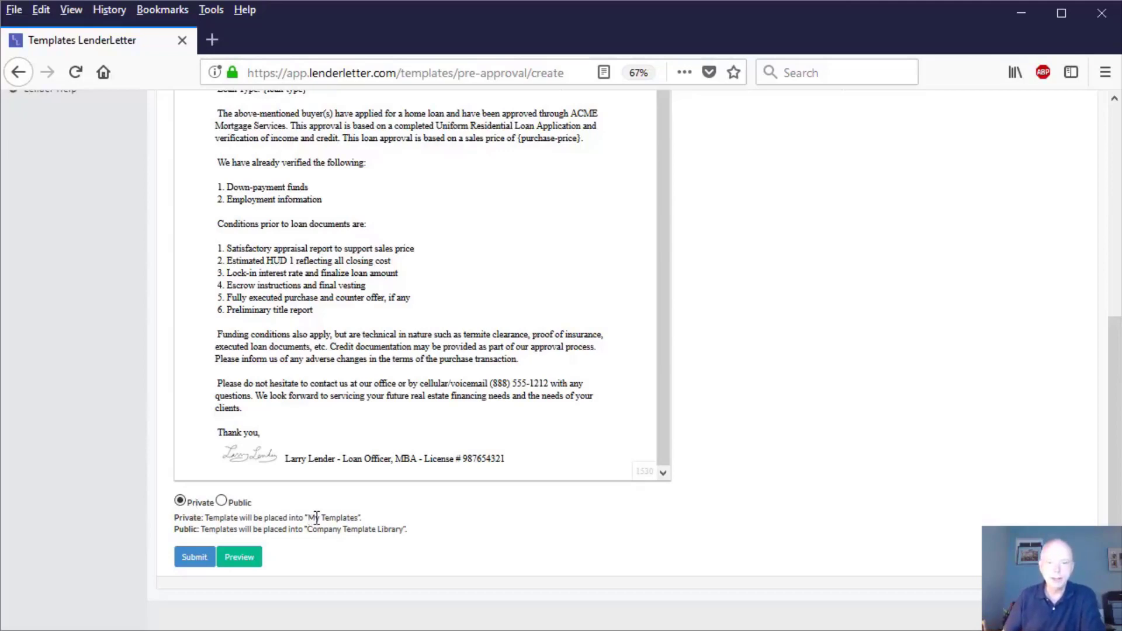
left_click_drag(309, 518, 357, 514)
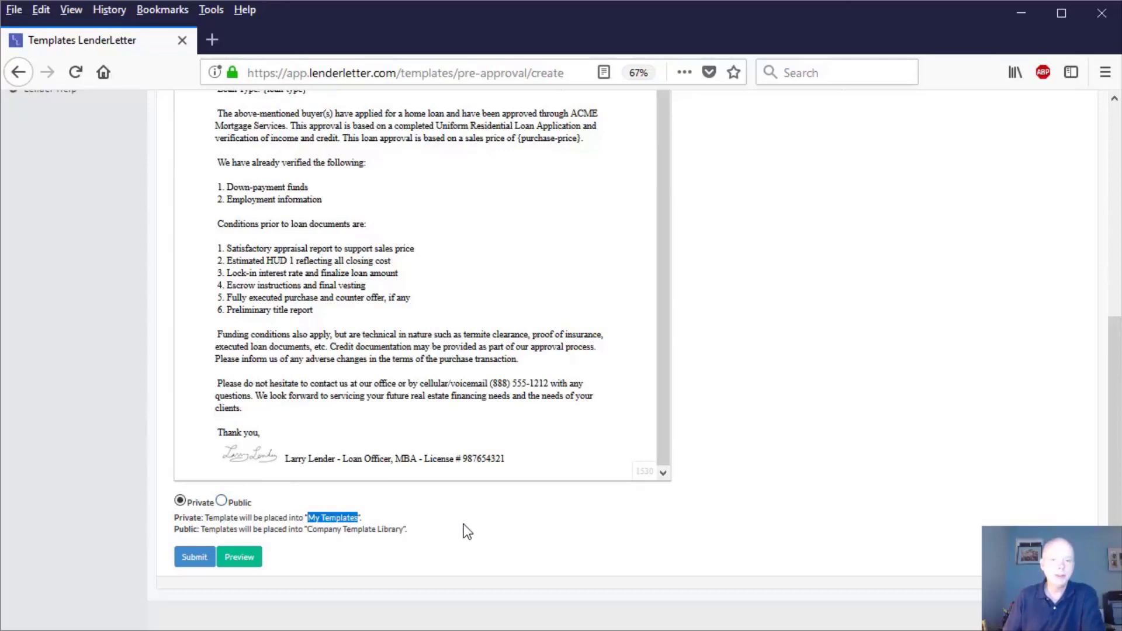
scroll(806, 447, "up", 5)
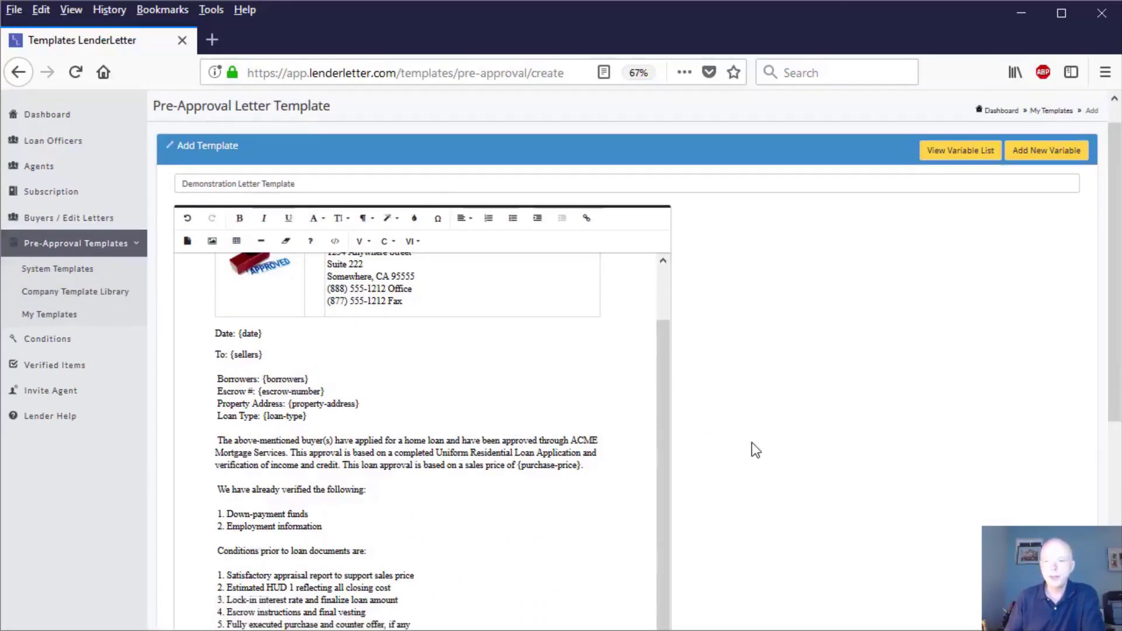
scroll(752, 444, "down", 5)
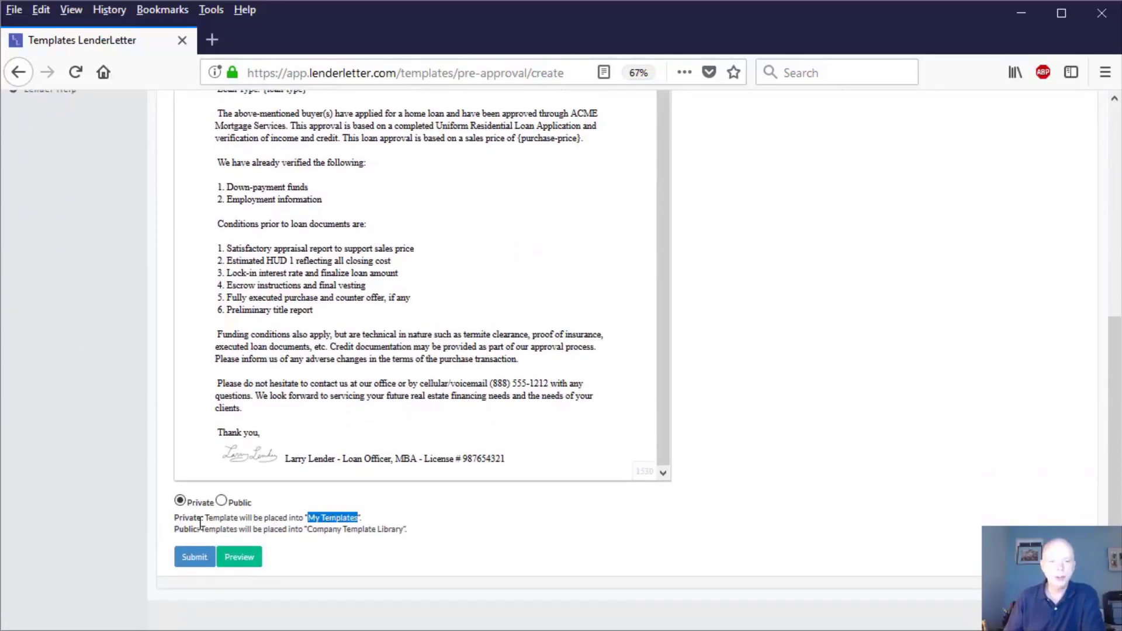
scroll(724, 459, "up", 4)
scroll(758, 447, "up", 1)
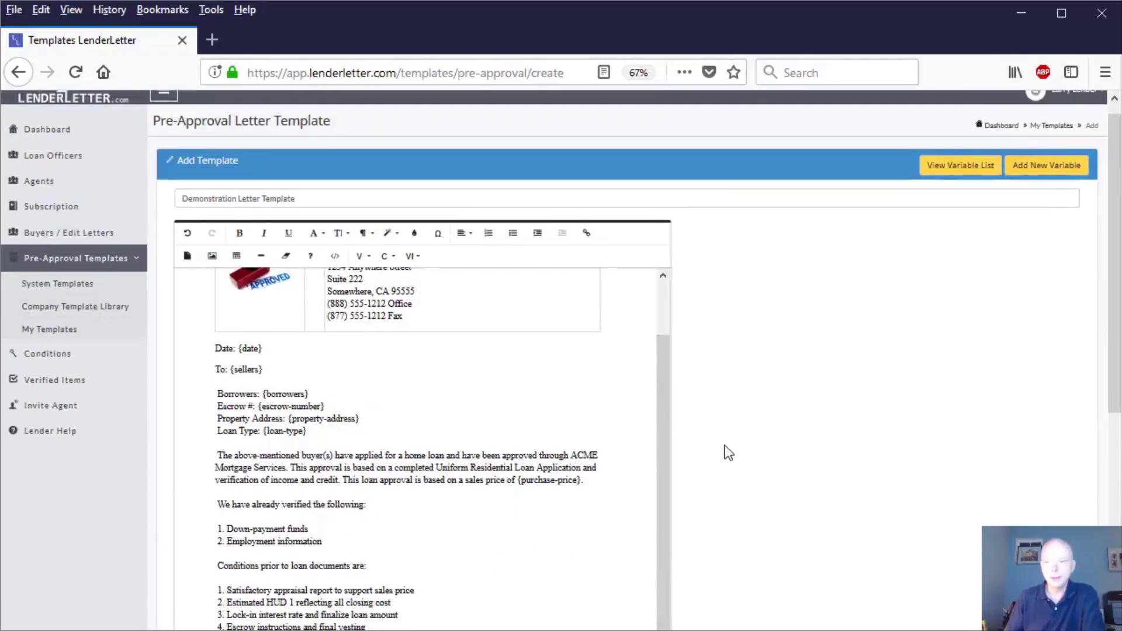
scroll(750, 454, "down", 5)
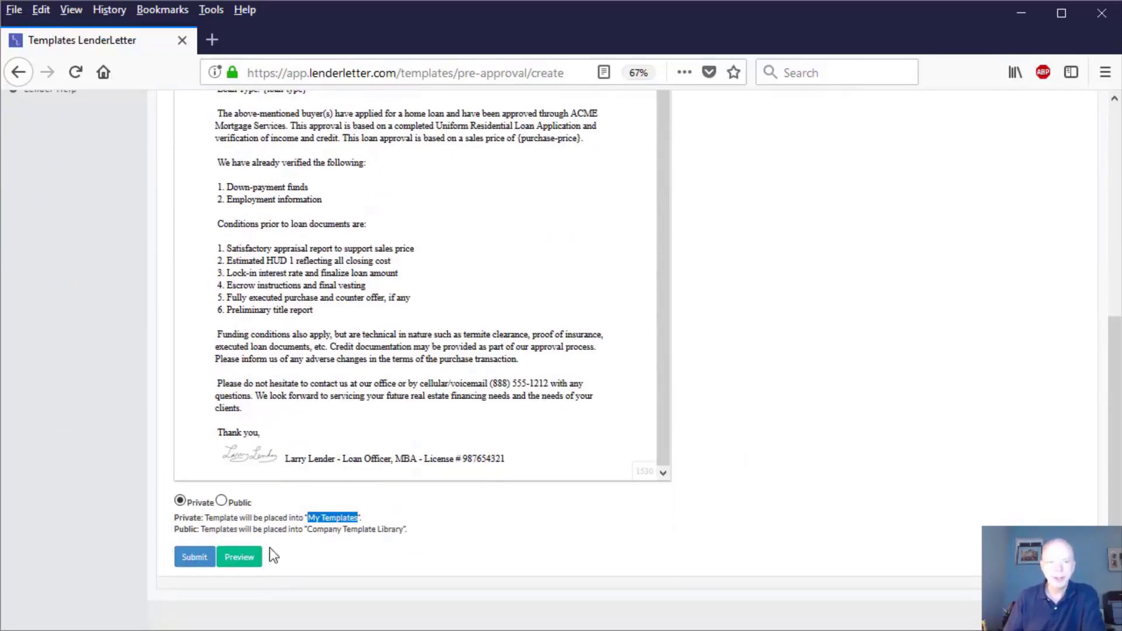
Step: Submit the letter template as Private and find its name in the My Templates list
left_click(191, 557)
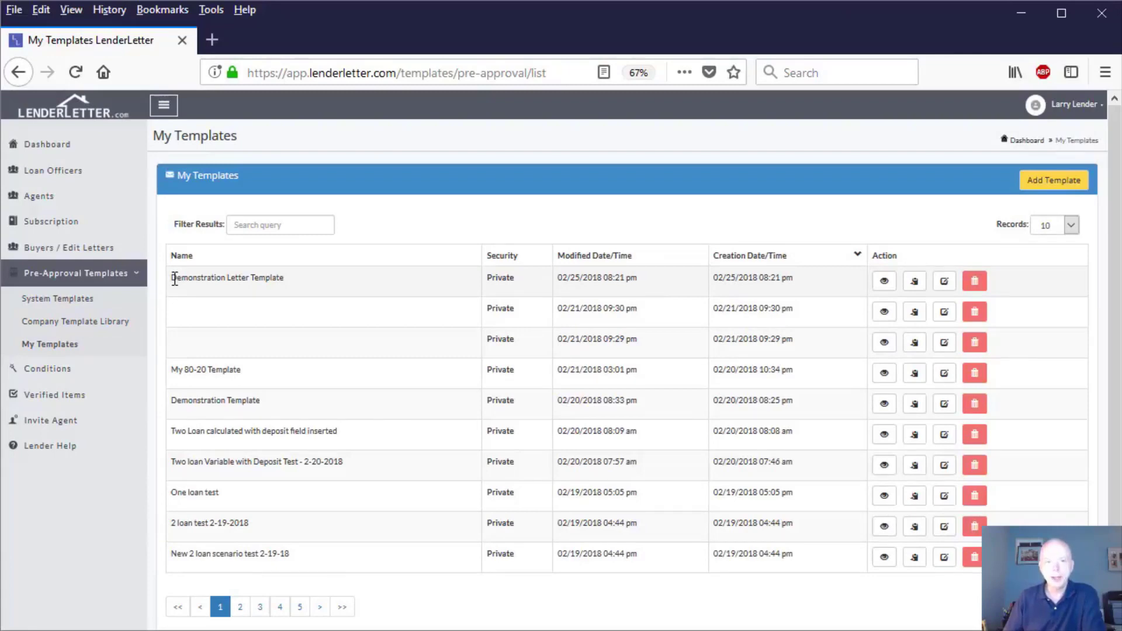
left_click_drag(176, 279, 284, 282)
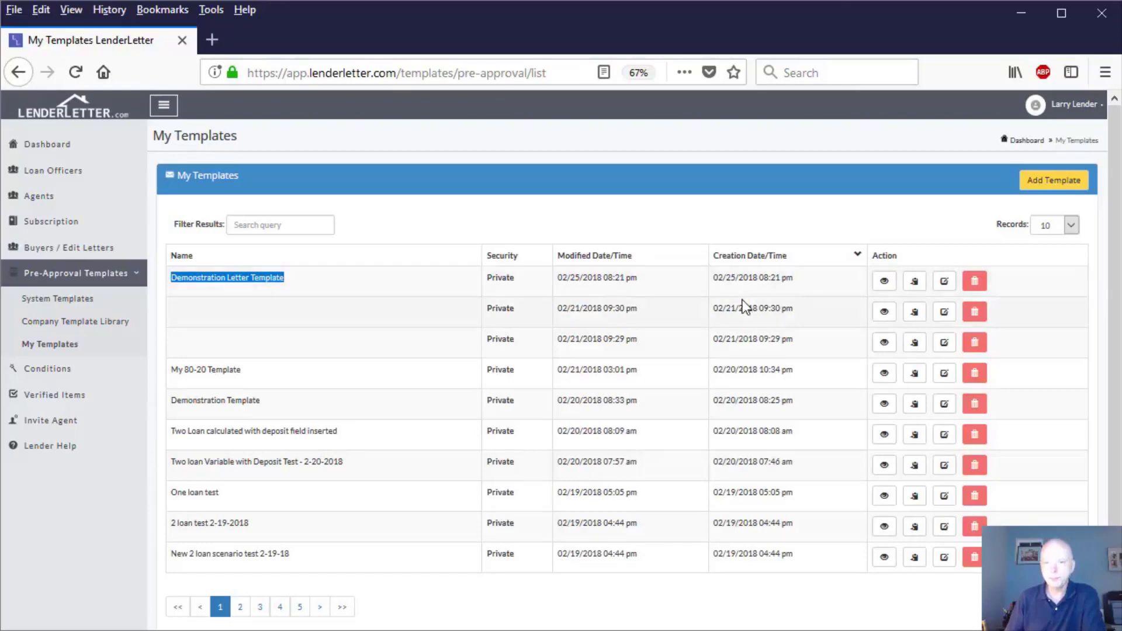
Step: View the PDF of the Demonstration Letter Template, check its letterhead, inserted variables, body text and signature, and close it
left_click(885, 282)
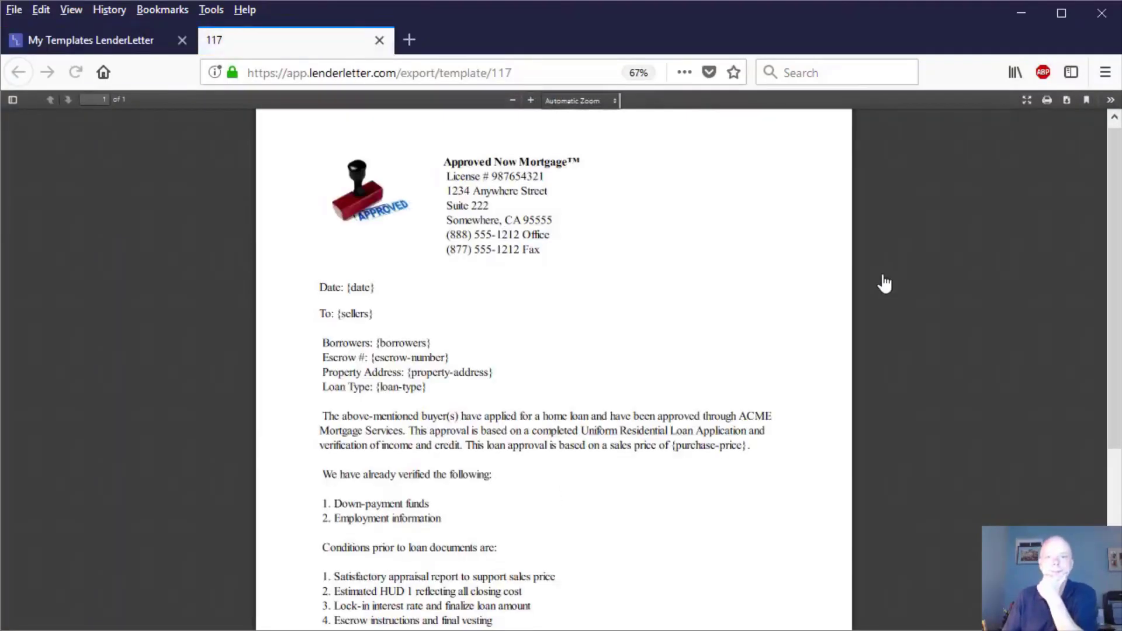
scroll(719, 320, "down", 5)
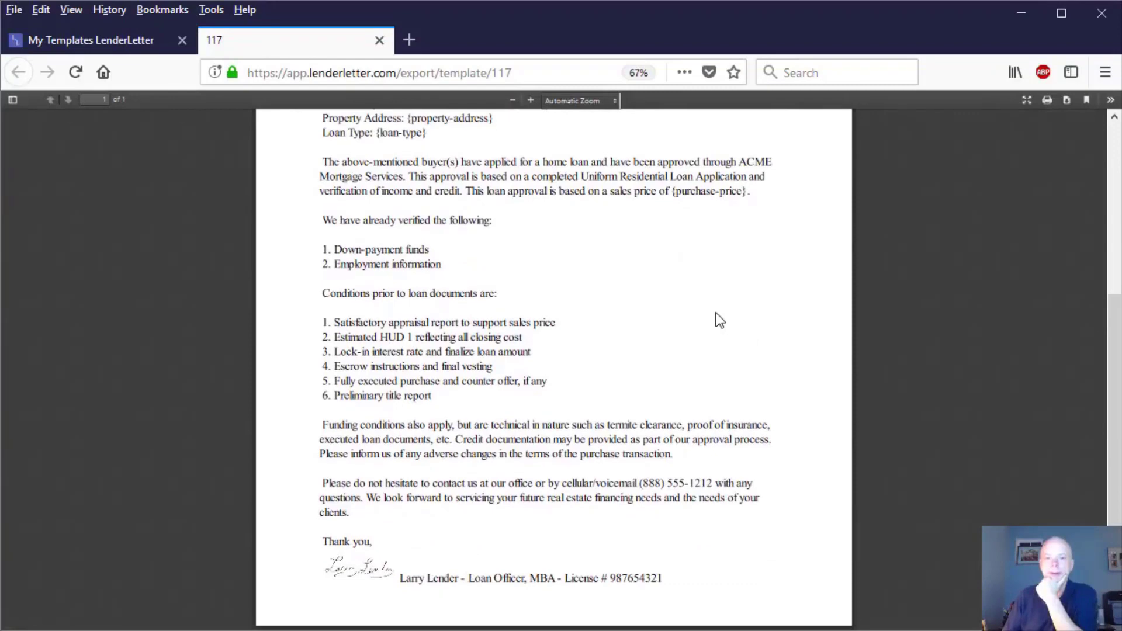
scroll(719, 320, "up", 5)
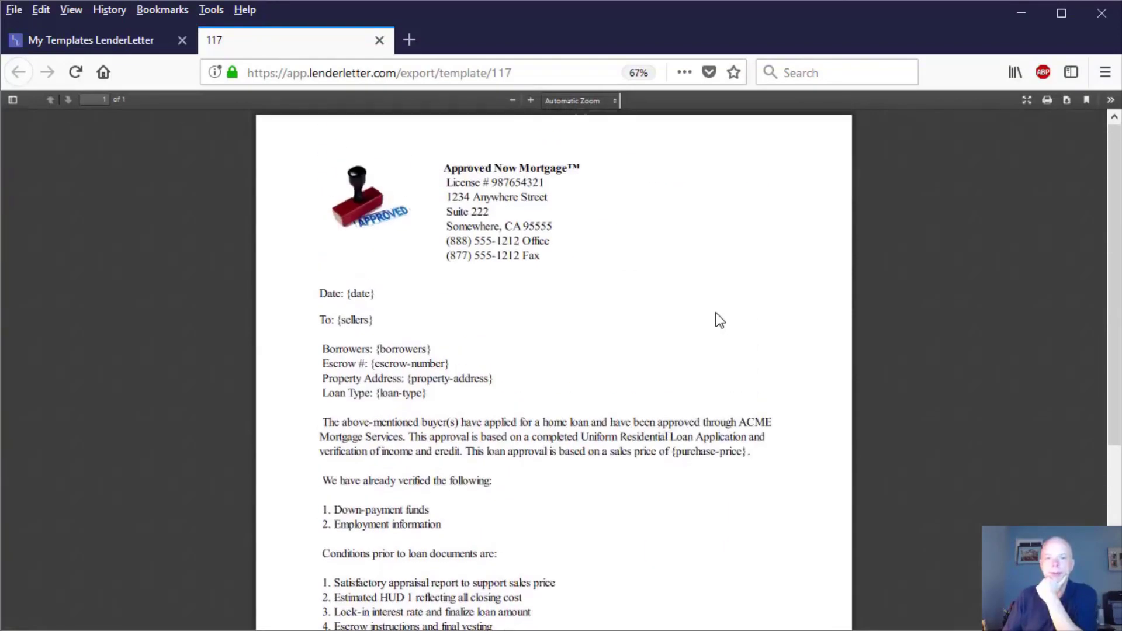
scroll(719, 321, "down", 5)
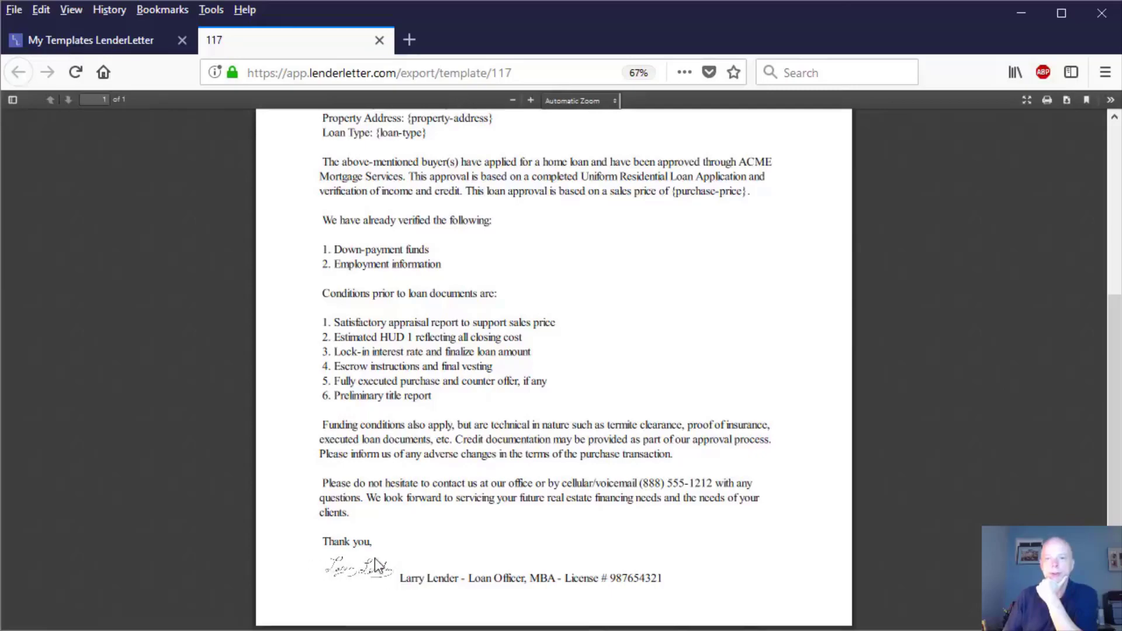
scroll(559, 513, "up", 5)
scroll(559, 514, "down", 5)
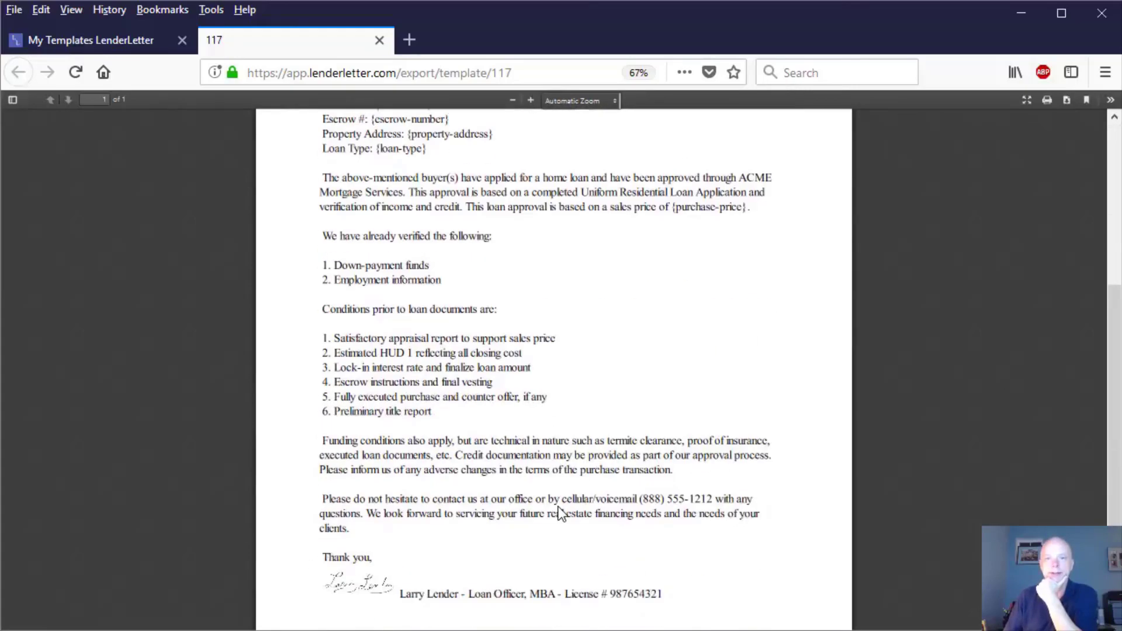
scroll(559, 513, "up", 5)
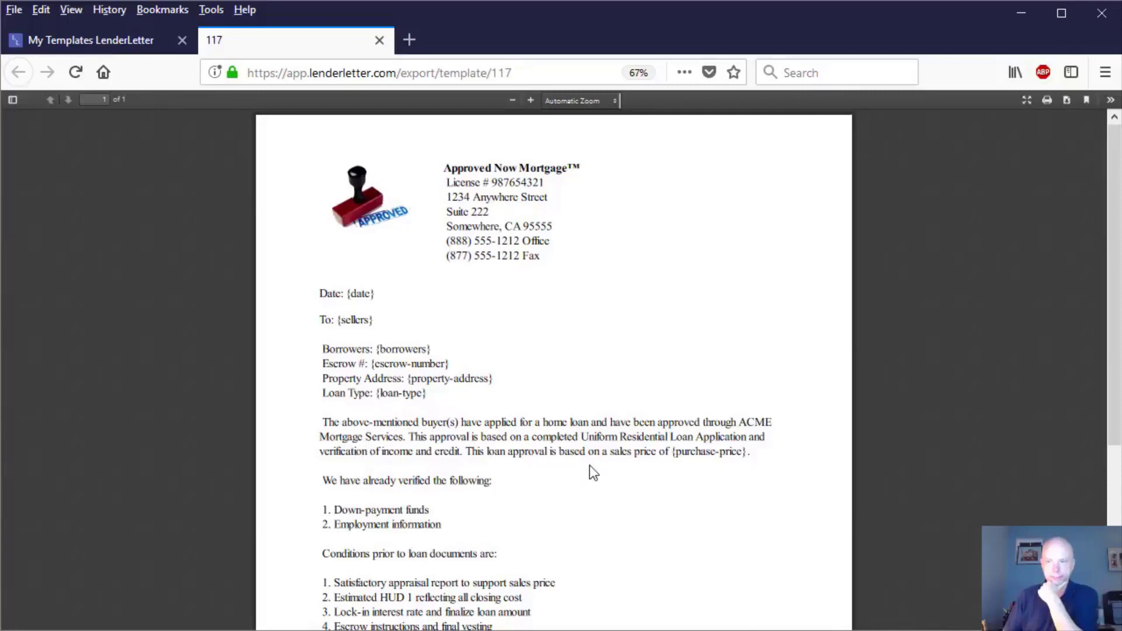
scroll(592, 472, "down", 4)
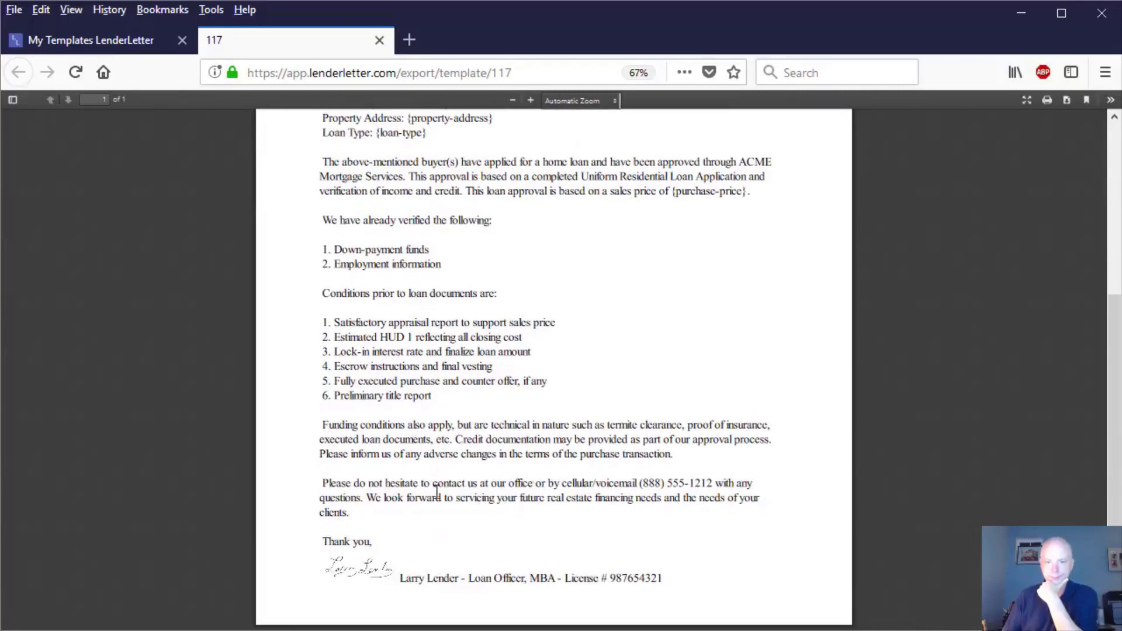
scroll(546, 616, "up", 4)
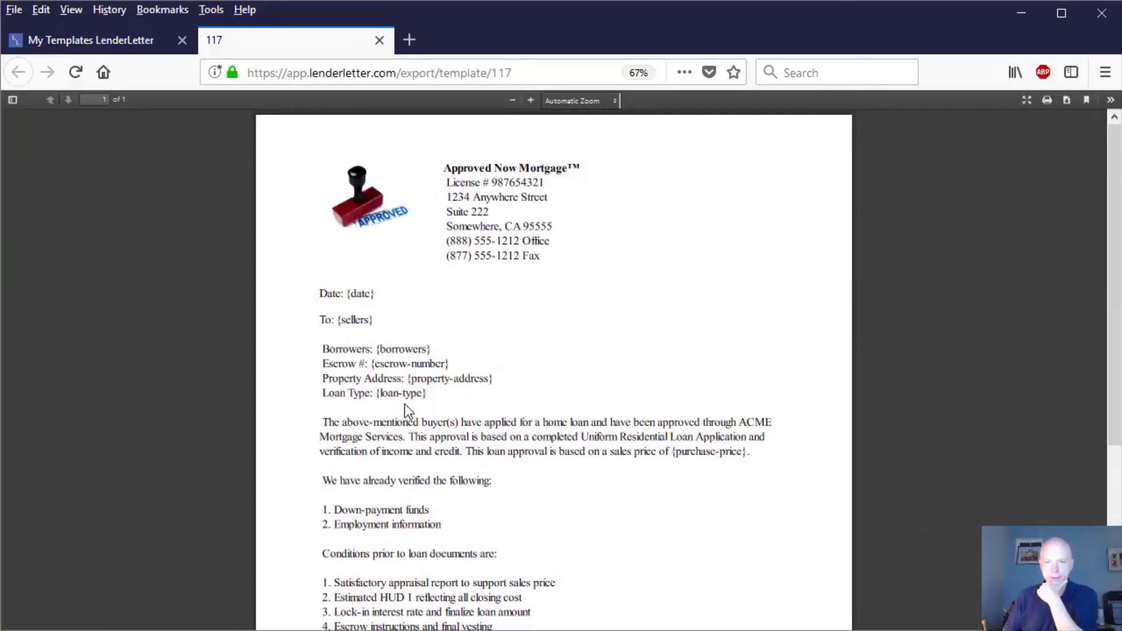
key("ctrl+w")
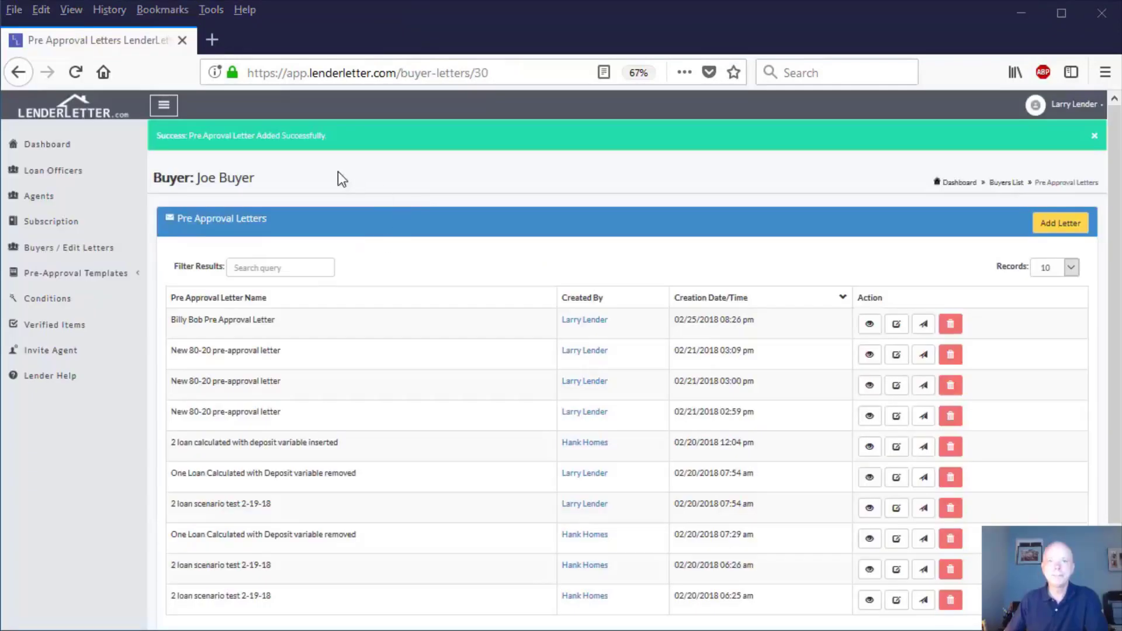